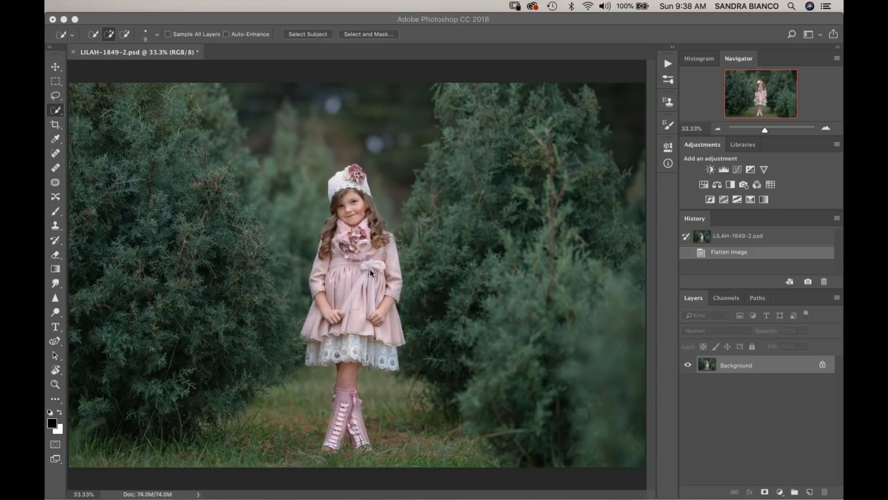
# Step: Try selecting the girl automatically with Select Subject and adding a Levels adjustment layer masked to that selection
pyautogui.click(729, 238)
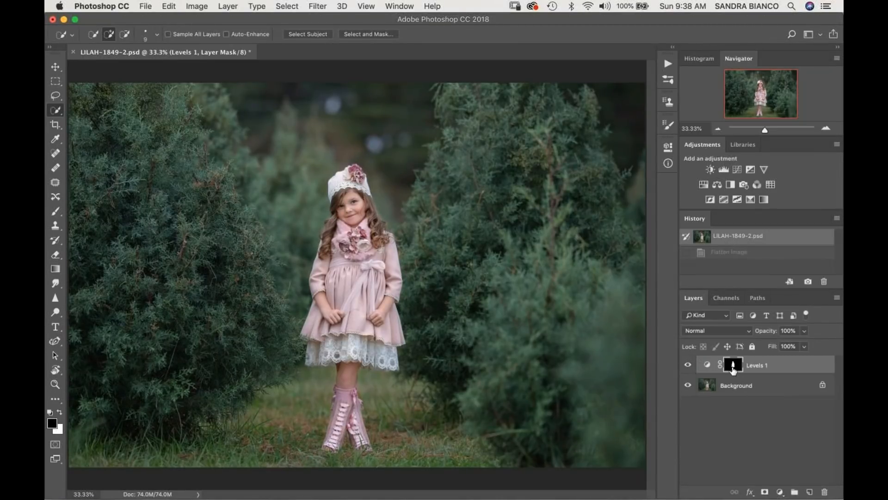
pyautogui.click(729, 252)
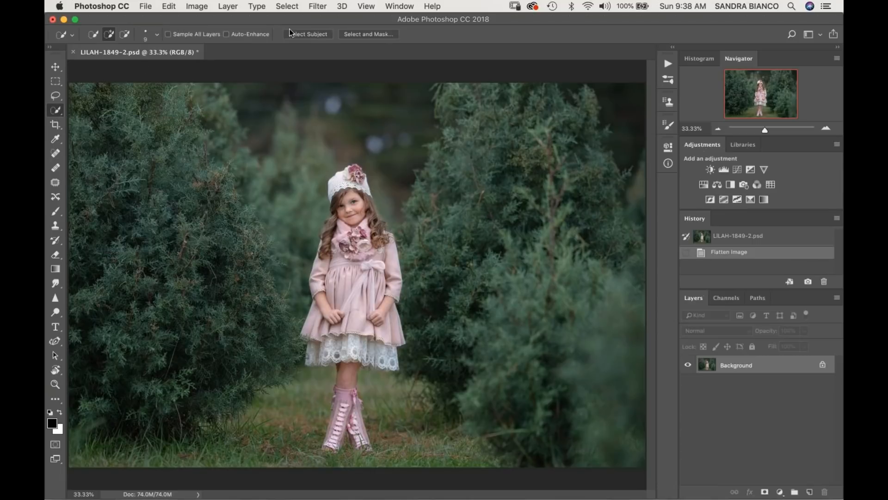
pyautogui.click(306, 34)
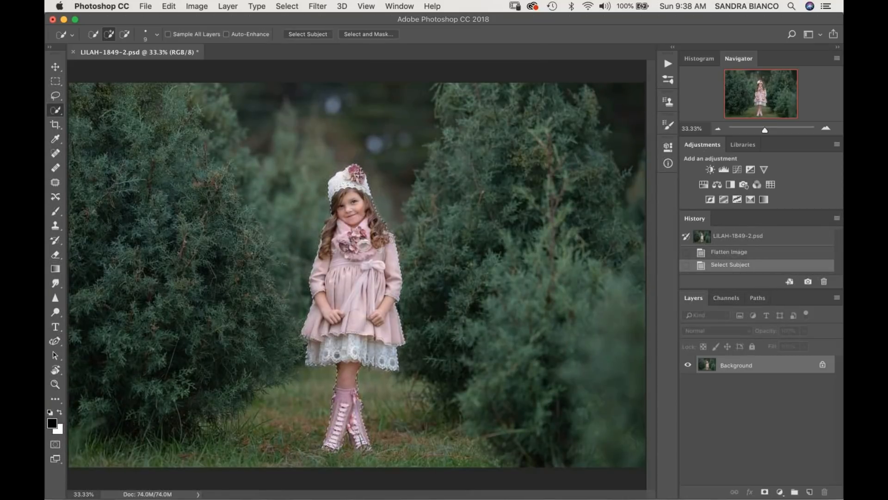
pyautogui.click(369, 34)
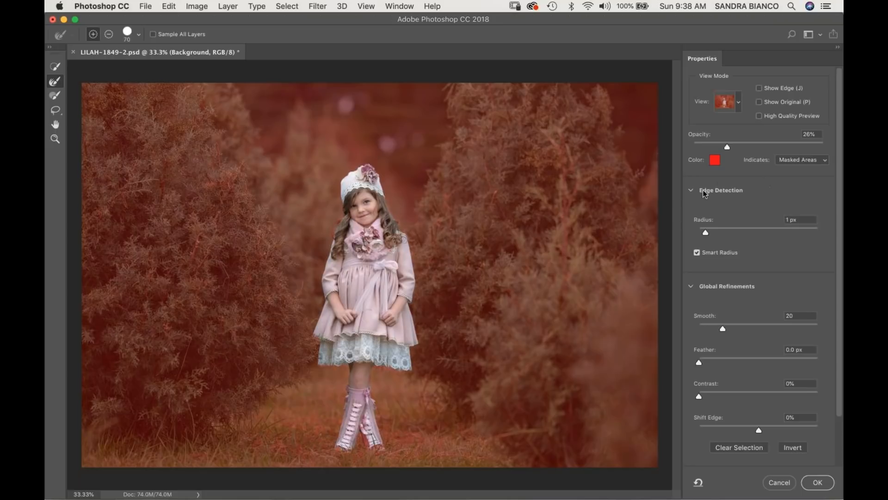
pyautogui.click(697, 252)
pyautogui.click(780, 481)
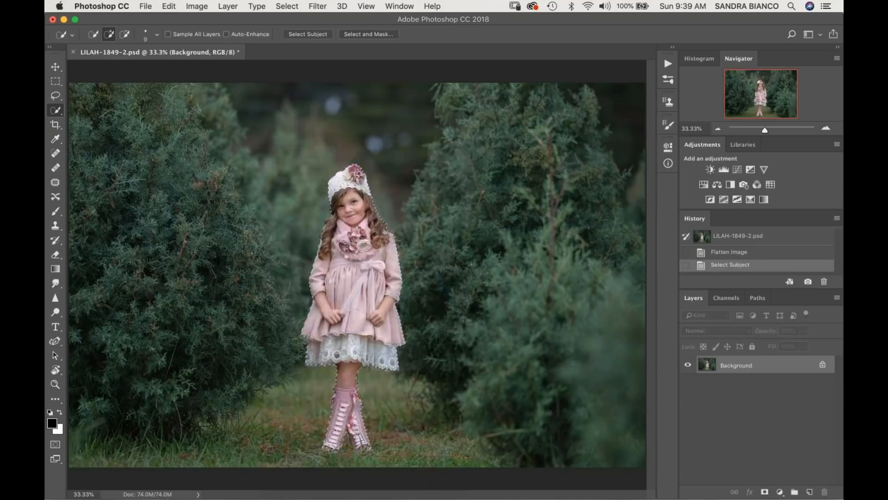
pyautogui.click(724, 169)
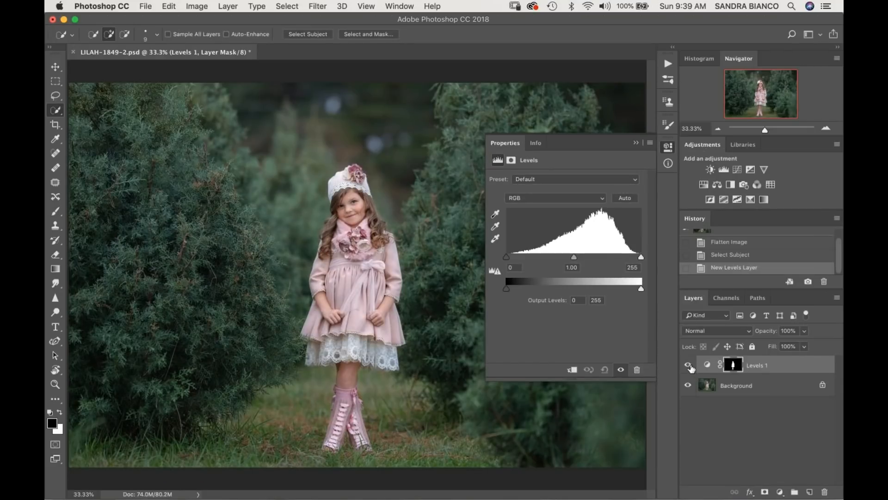
pyautogui.click(636, 143)
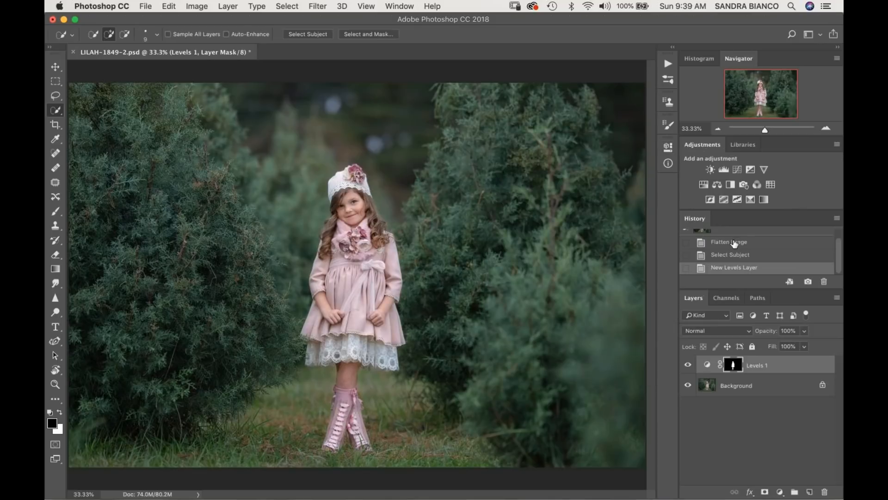
# Step: Restore the document's originally opened history state and play the Abominable Color Base (Natural Skin) action from GTG - Innocence Snow Day
pyautogui.click(735, 243)
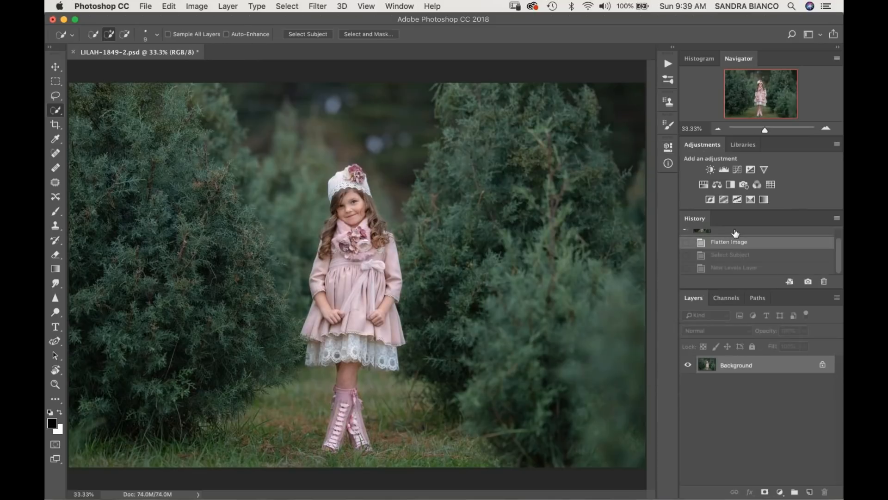
pyautogui.click(736, 231)
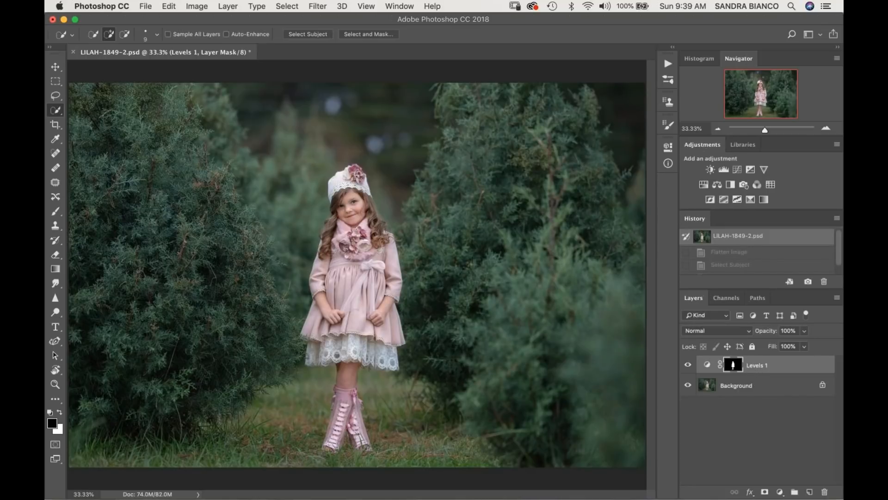
pyautogui.click(668, 64)
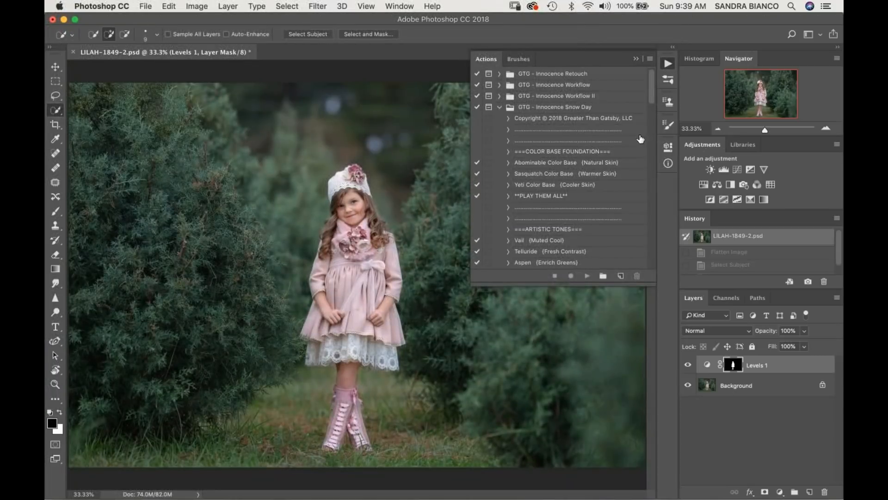
pyautogui.click(563, 163)
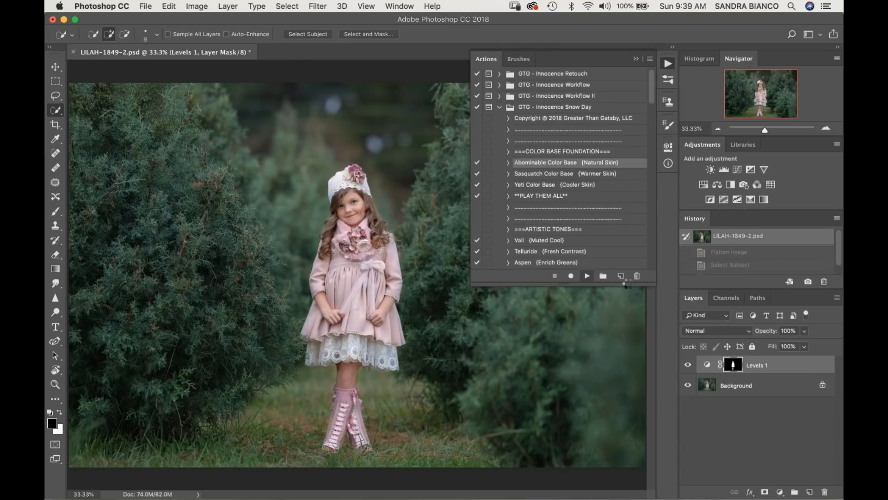
# Step: Lower the Abominable Color Base group's opacity to 54% and compare the image with and without the group
pyautogui.click(804, 331)
pyautogui.moveTo(795, 346); pyautogui.dragTo(790, 344)
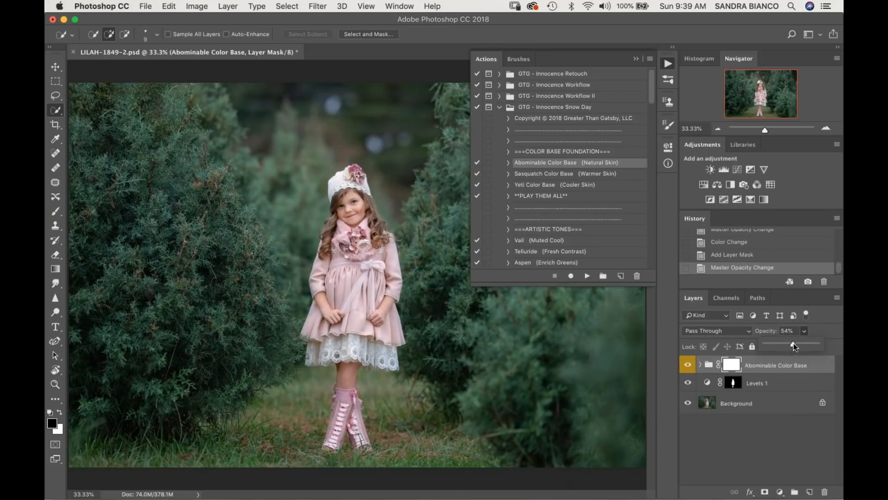
pyautogui.click(690, 364)
pyautogui.click(692, 363)
# Step: Play the Vail (Muted Cool) action from the artistic tones of the Snow Day set
pyautogui.click(549, 241)
pyautogui.click(588, 276)
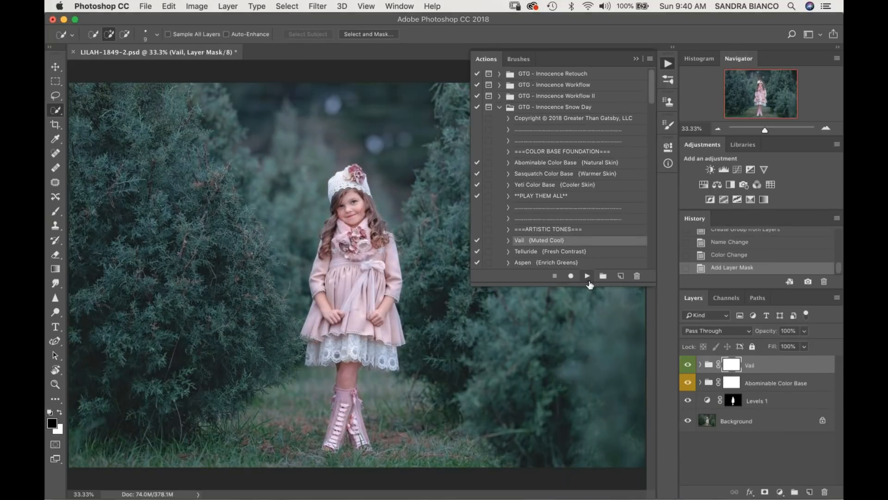
pyautogui.rightClick(734, 403)
pyautogui.click(731, 398)
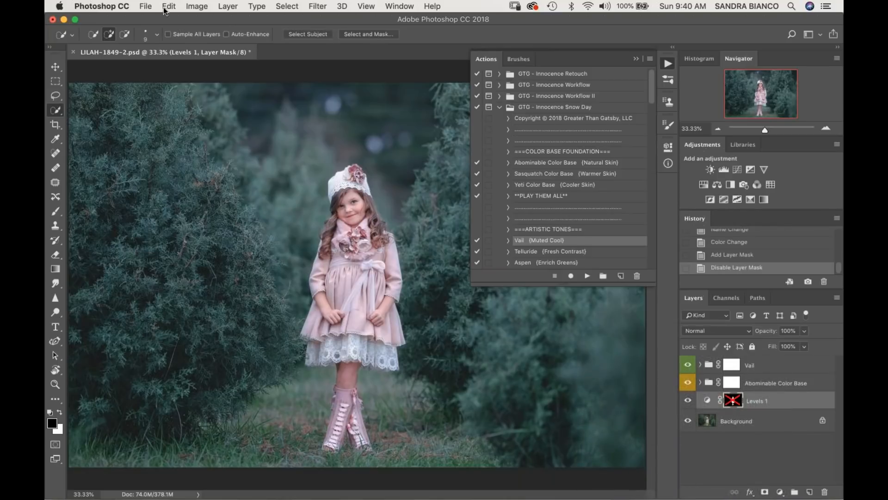
pyautogui.click(167, 8)
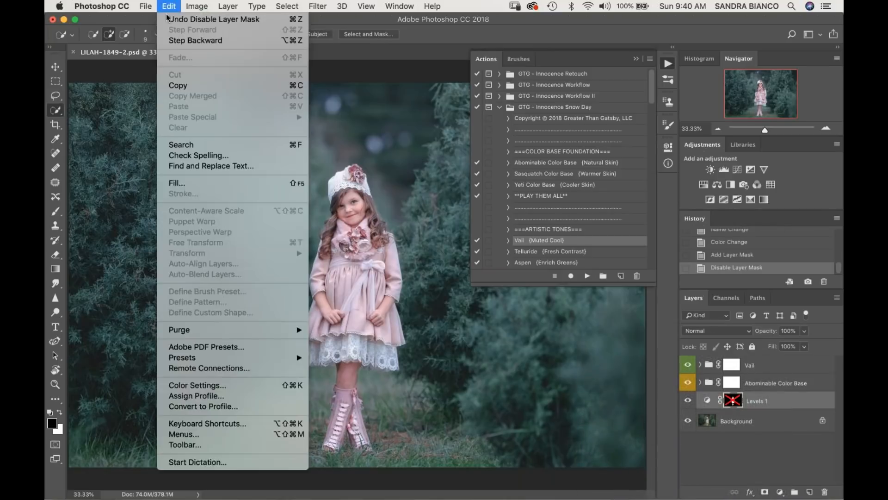
pyautogui.click(196, 40)
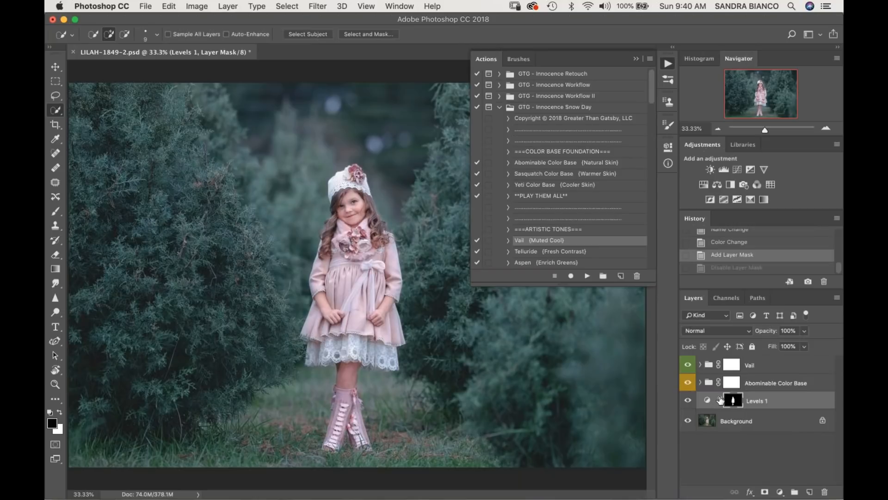
# Step: Replace the Vail group's mask with an inverted copy of the Levels 1 mask and compare the image with and without Vail
pyautogui.moveTo(731, 401); pyautogui.dragTo(734, 367)
pyautogui.click(524, 185)
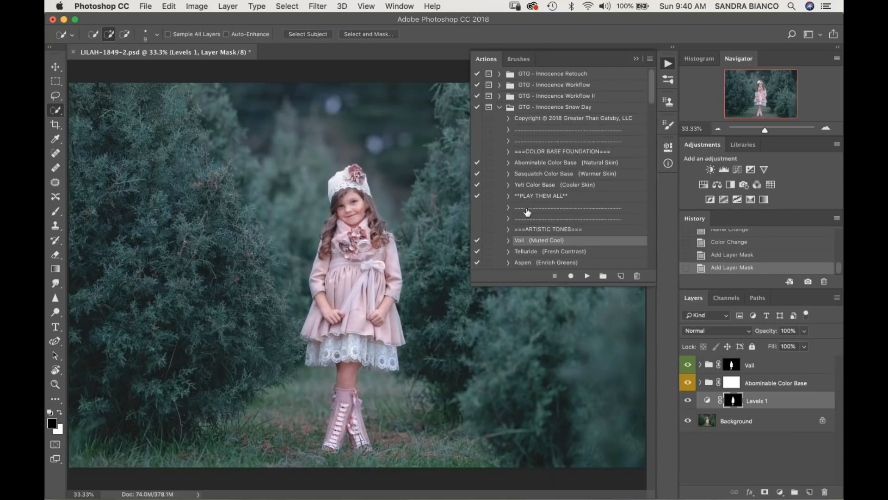
pyautogui.click(735, 363)
pyautogui.press('super+i')
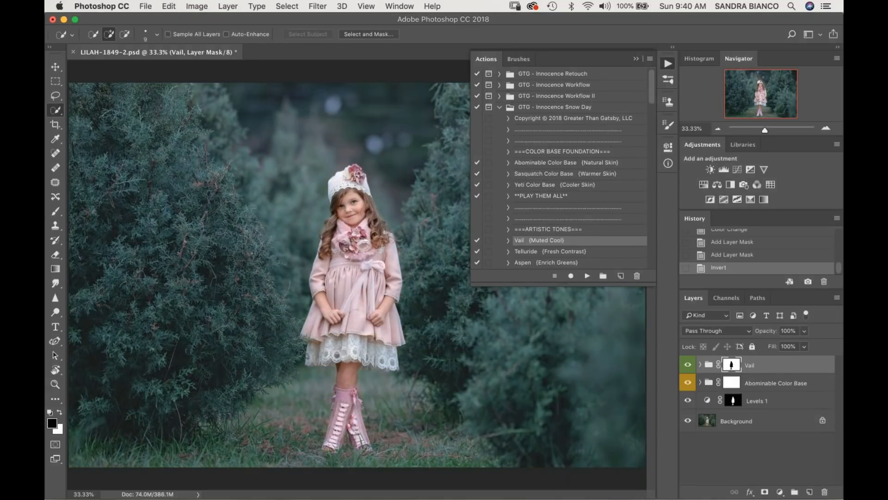
pyautogui.click(689, 364)
pyautogui.click(689, 365)
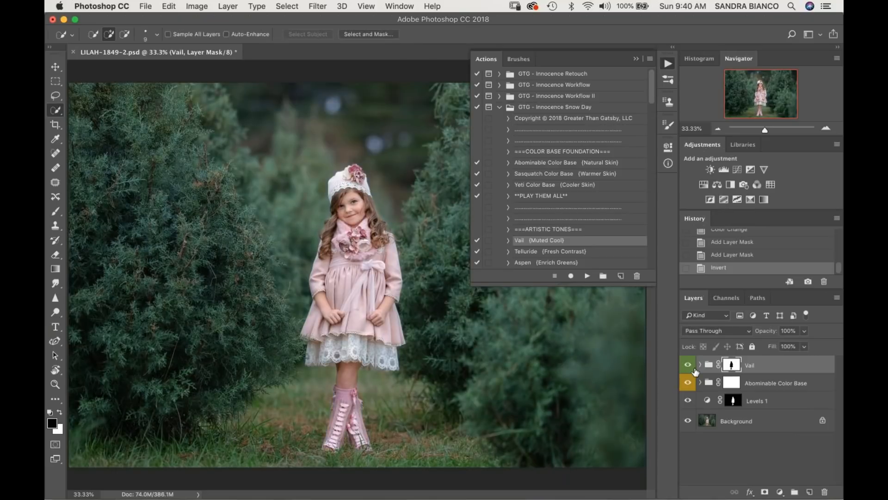
pyautogui.click(691, 370)
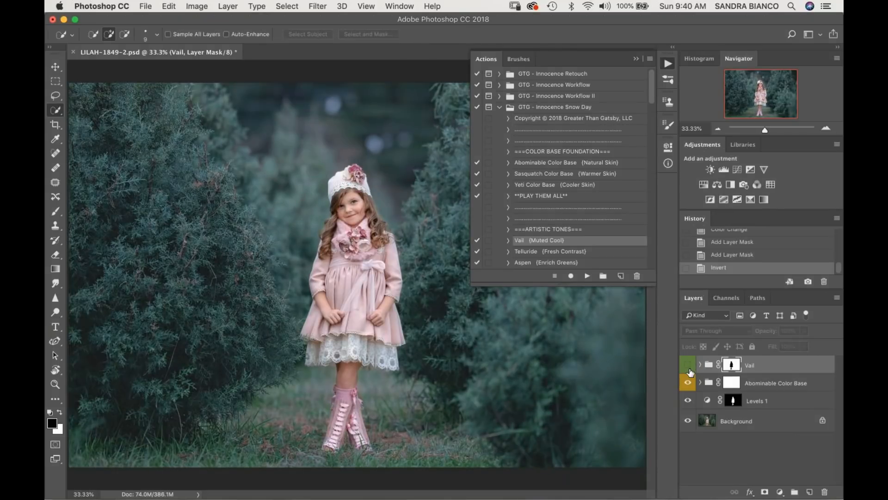
pyautogui.click(689, 369)
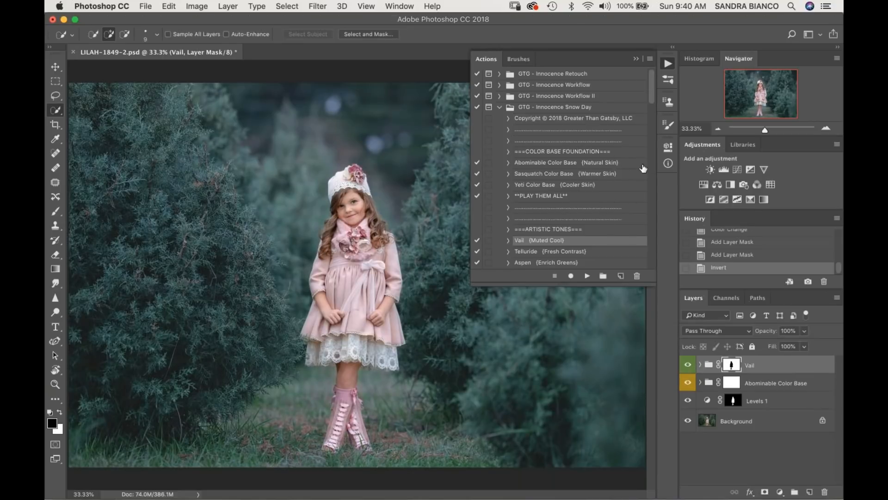
# Step: Play the Jackson Hole (Rich Cold) action from the artistic tones
pyautogui.scroll(-4, 656, 94)
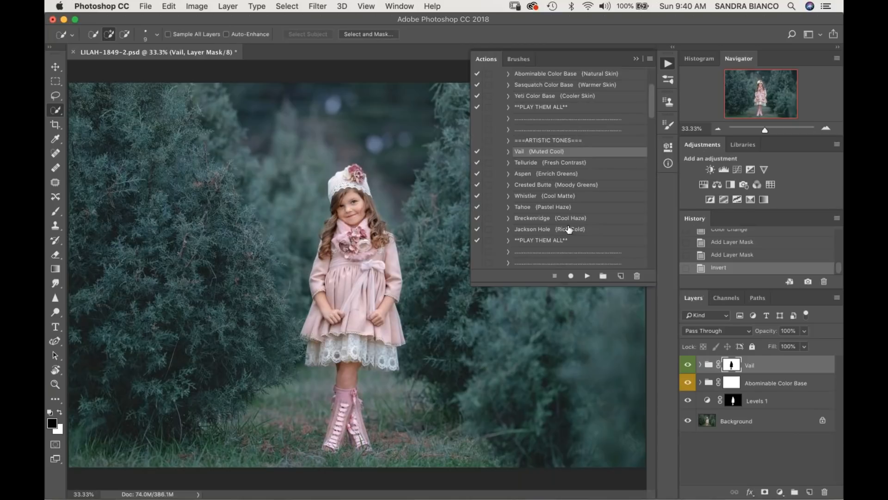
pyautogui.click(570, 229)
pyautogui.click(587, 276)
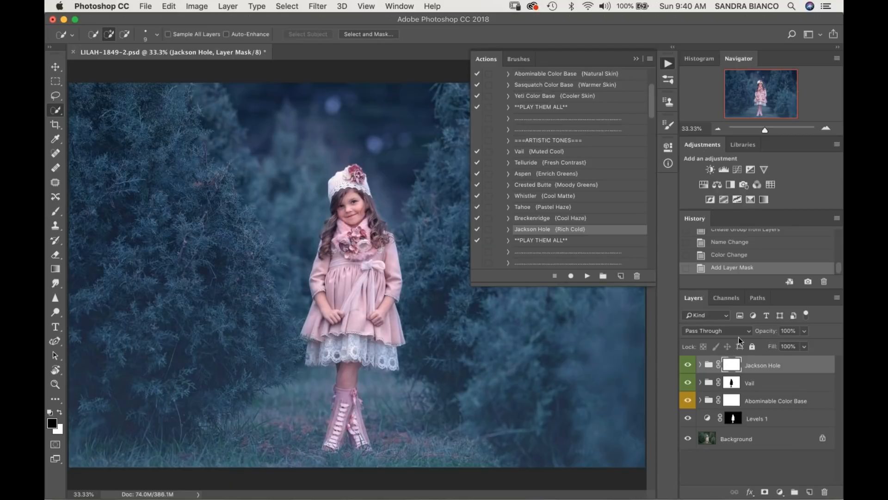
# Step: Set the Jackson Hole group's opacity to 24% and replace its mask with a copy of the Vail group's mask
pyautogui.click(804, 330)
pyautogui.click(766, 345)
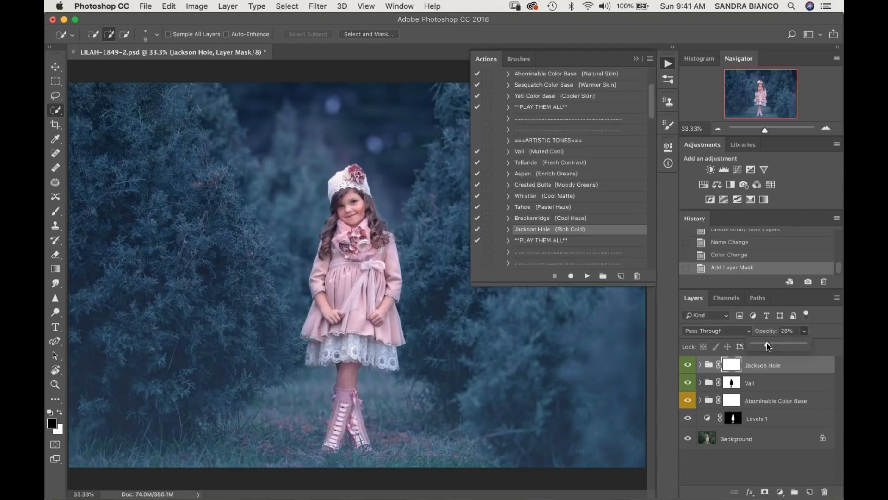
pyautogui.moveTo(764, 345); pyautogui.dragTo(765, 349)
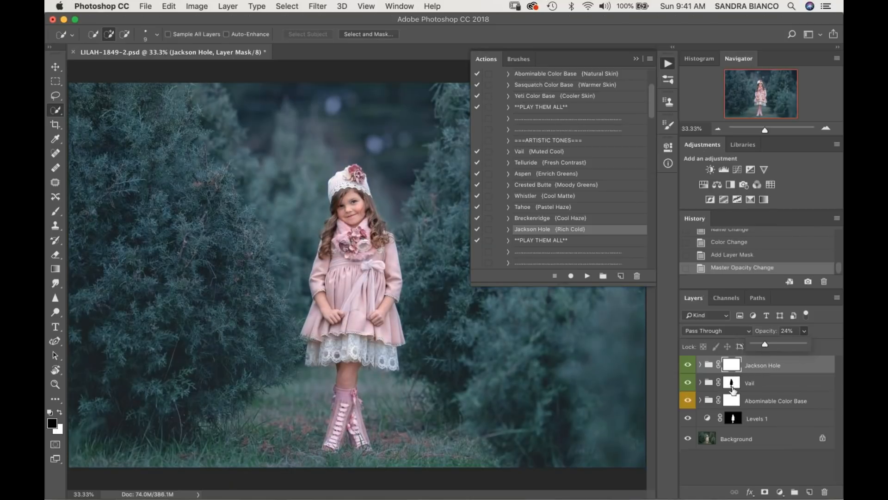
pyautogui.moveTo(733, 387); pyautogui.dragTo(732, 365)
pyautogui.click(534, 178)
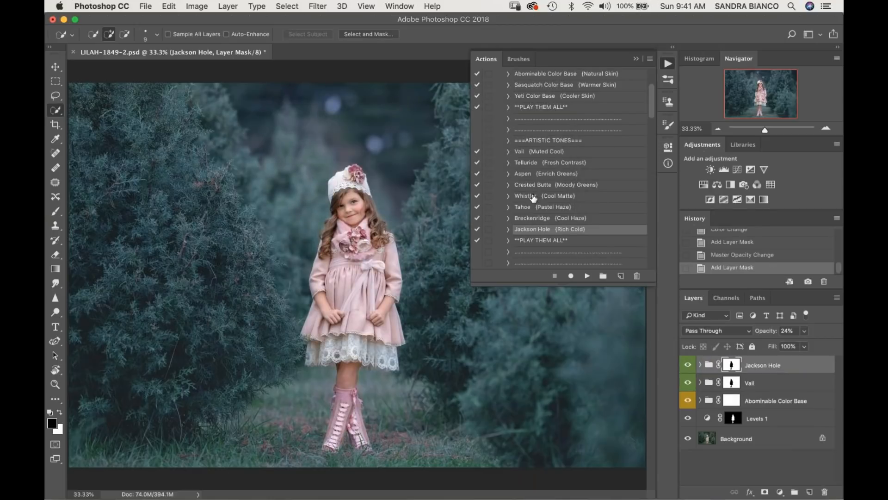
# Step: Play the Breckenridge (Cool Haze) action from the artistic tones
pyautogui.click(550, 220)
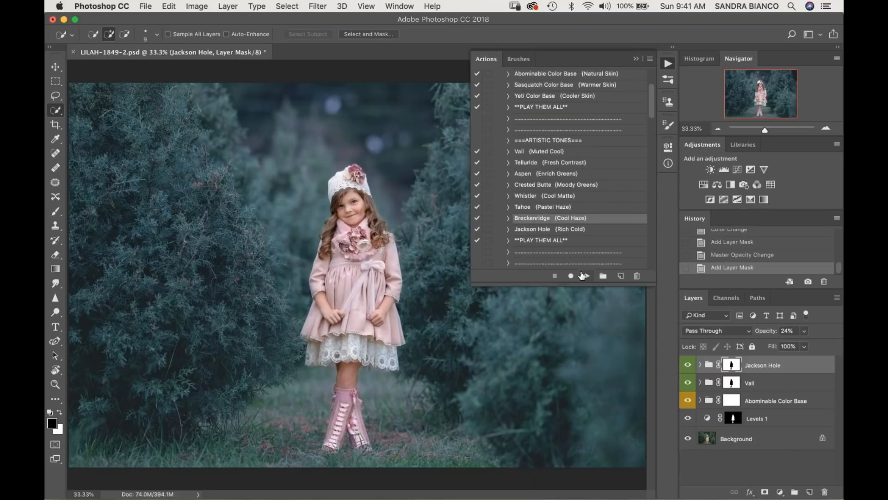
pyautogui.click(585, 276)
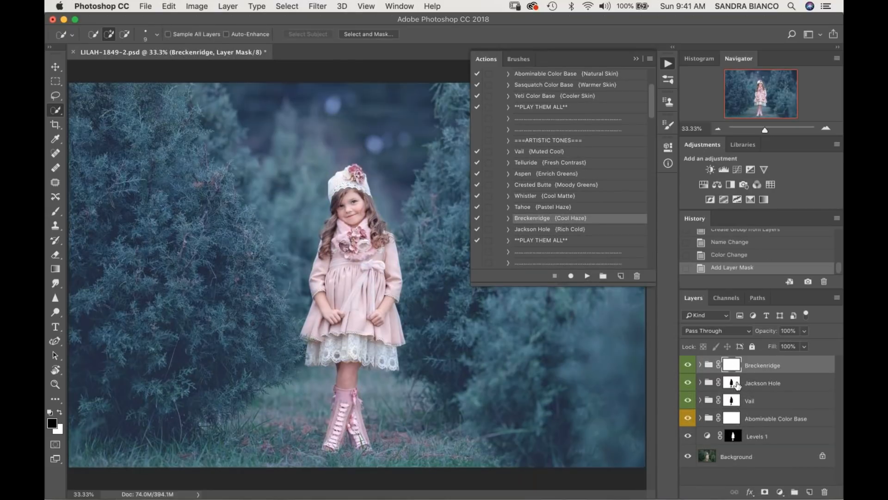
# Step: Replace the Breckenridge group's mask with a copy of the Jackson Hole mask and set the group's opacity to 33%
pyautogui.moveTo(733, 382); pyautogui.dragTo(735, 369)
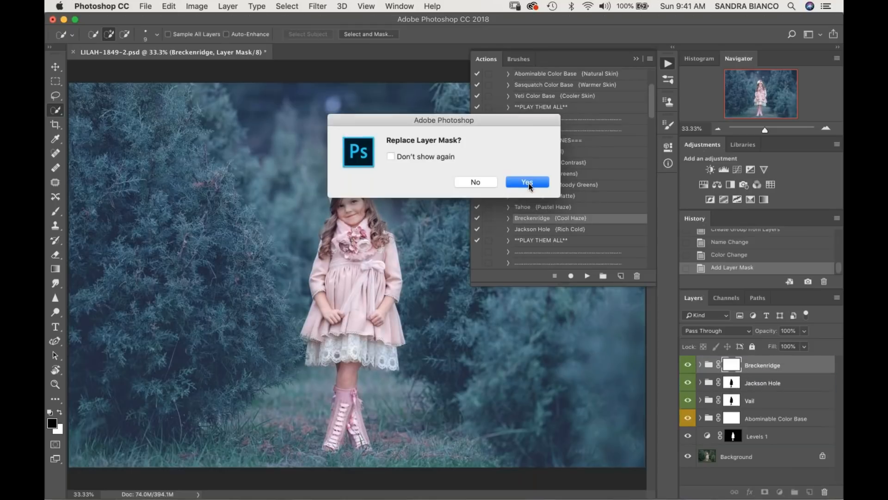
pyautogui.click(528, 182)
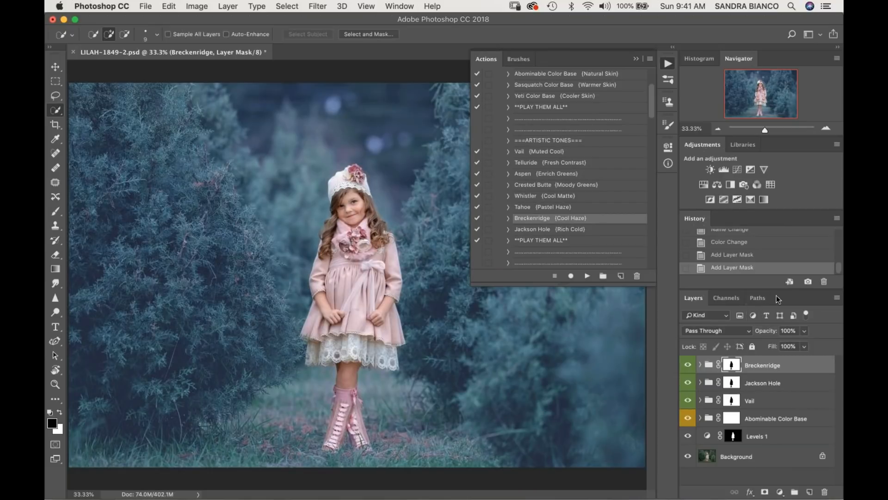
pyautogui.click(804, 331)
pyautogui.click(772, 343)
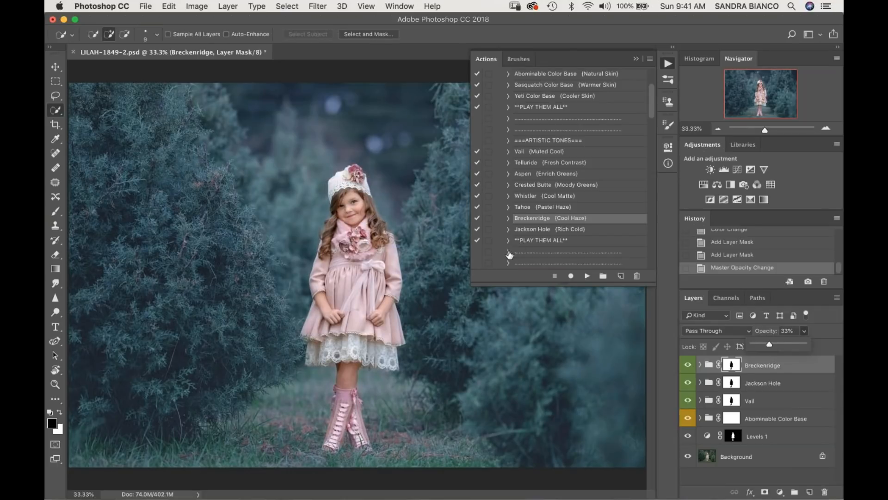
# Step: Play the White Christmas action from the winterize tones
pyautogui.scroll(-5, 655, 105)
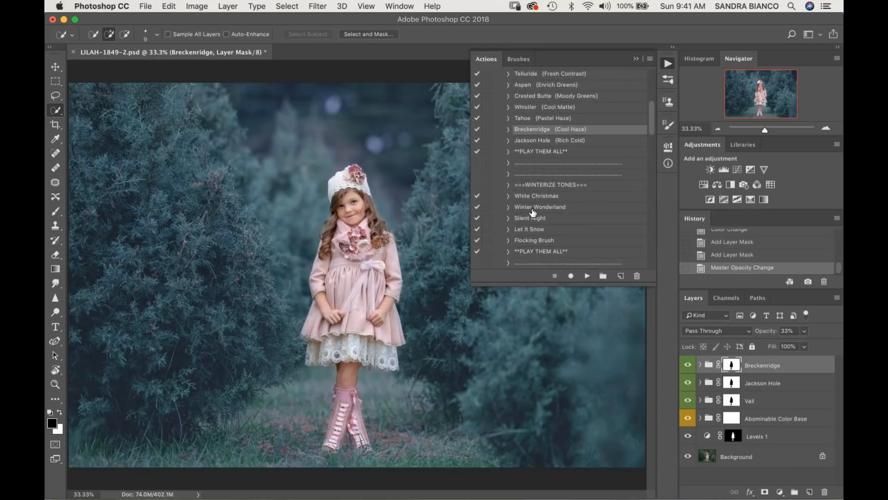
pyautogui.click(551, 197)
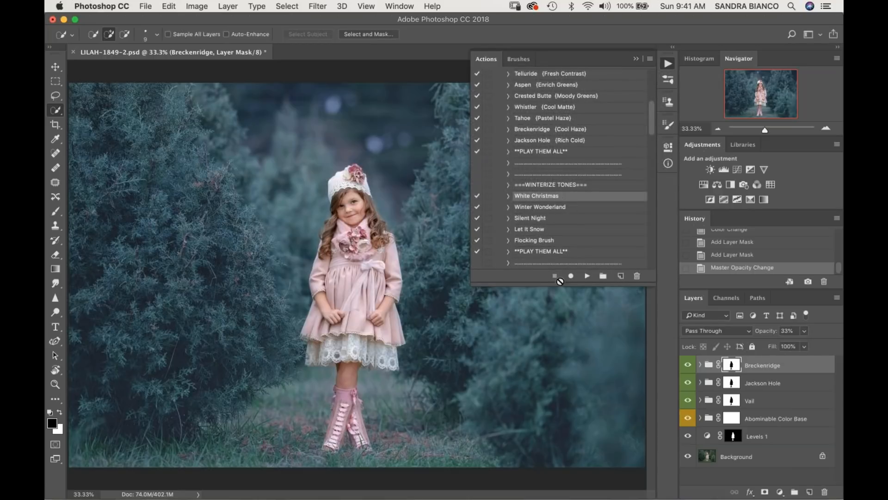
pyautogui.click(587, 276)
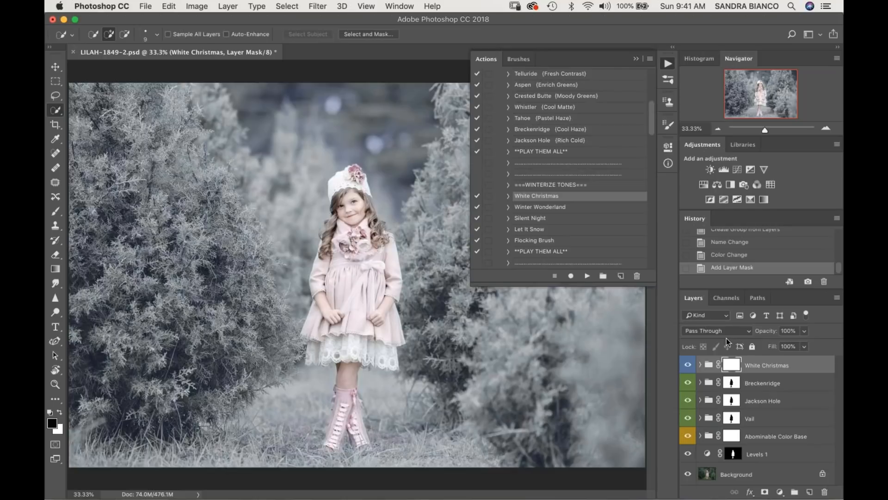
# Step: Set the White Christmas group's opacity to 70% and replace its mask with the one moved from the Breckenridge group
pyautogui.click(804, 331)
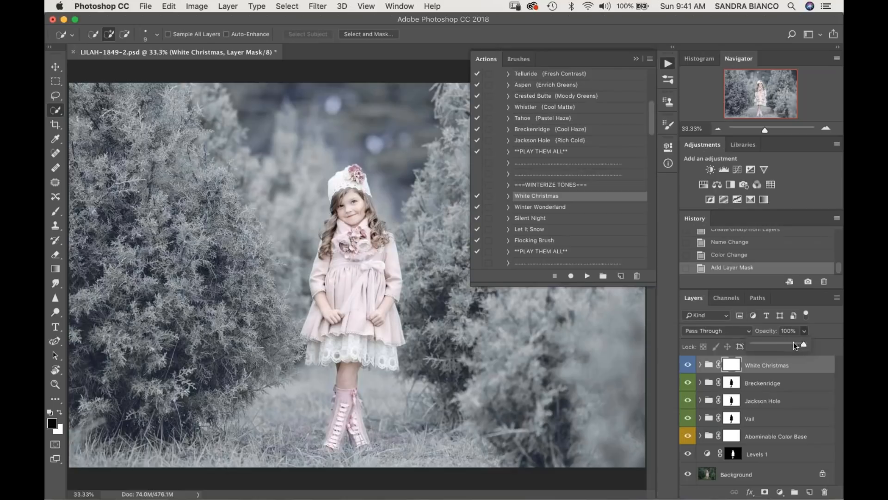
pyautogui.click(794, 345)
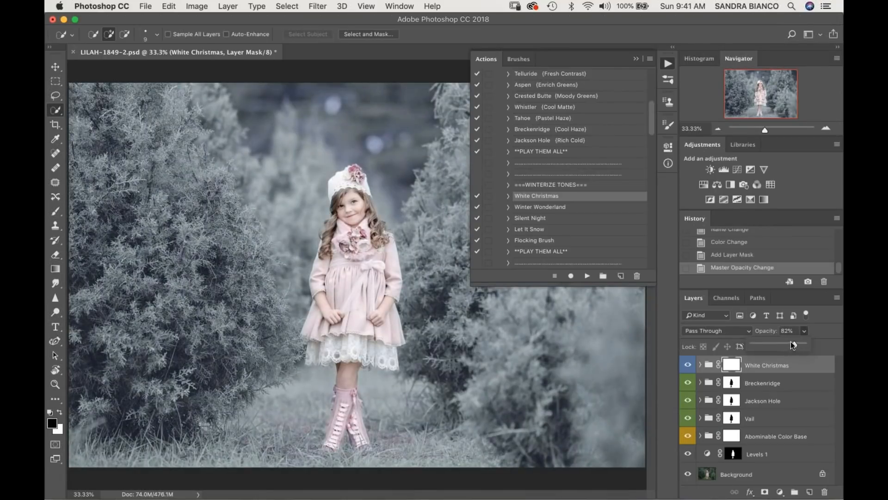
pyautogui.moveTo(789, 344); pyautogui.dragTo(788, 343)
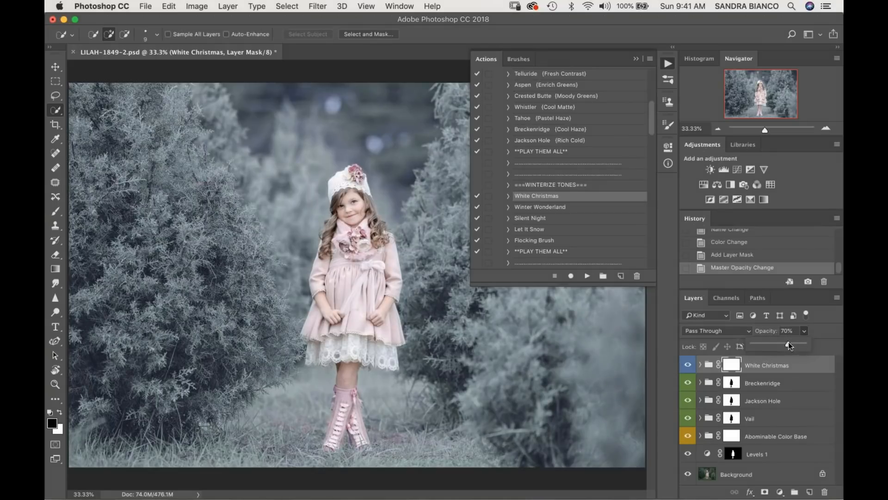
pyautogui.moveTo(733, 385); pyautogui.dragTo(735, 370)
# Step: Play the Flocking Brush action from the winterize tones
pyautogui.click(540, 183)
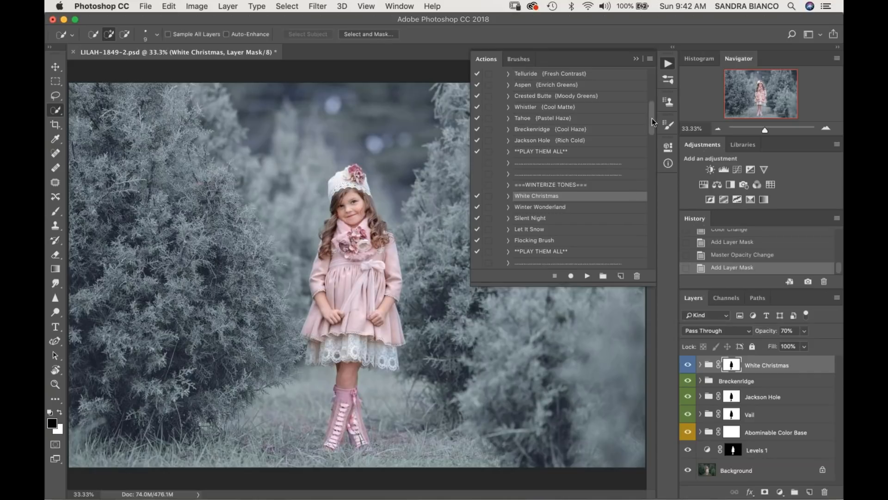
pyautogui.scroll(-4, 652, 121)
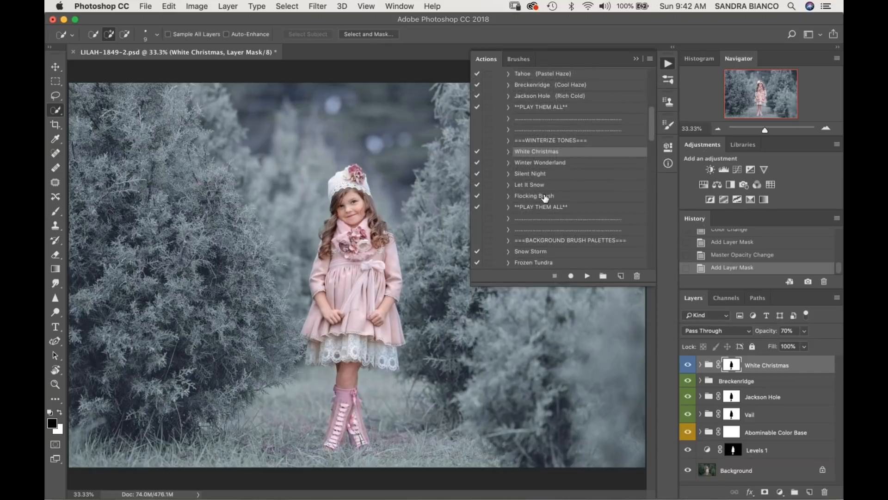
pyautogui.click(545, 197)
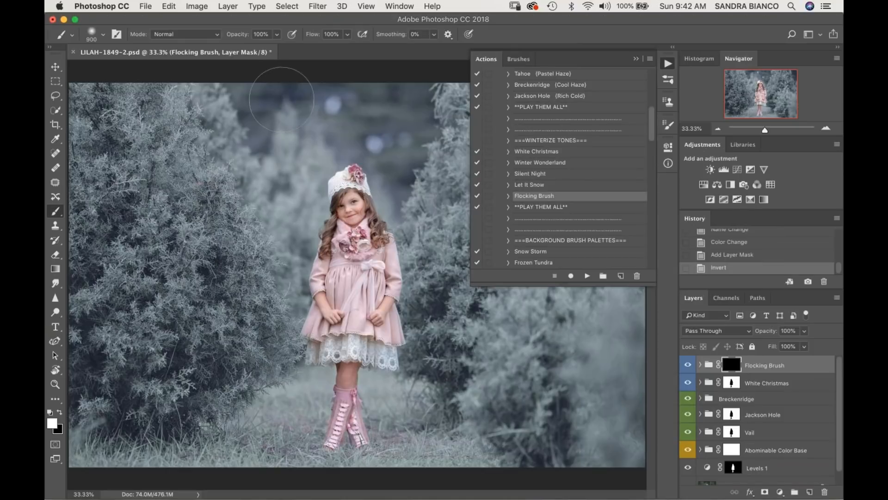
# Step: Paint flocking onto the large tree left of the girl with a white brush at 40% opacity and size 1000
pyautogui.click(276, 35)
pyautogui.click(245, 47)
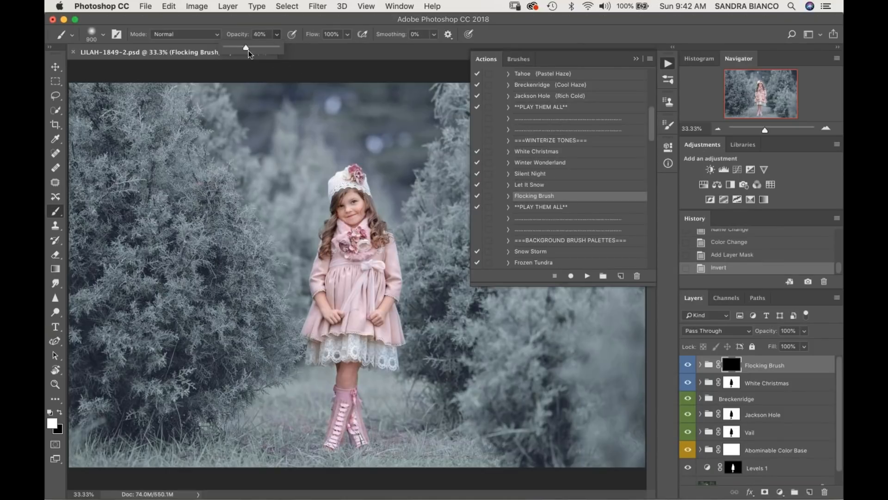
pyautogui.press(']')
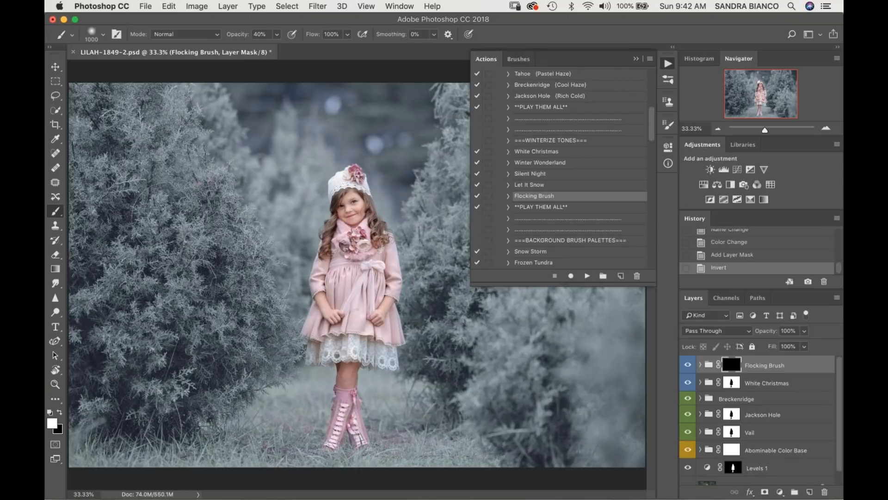
pyautogui.click(636, 59)
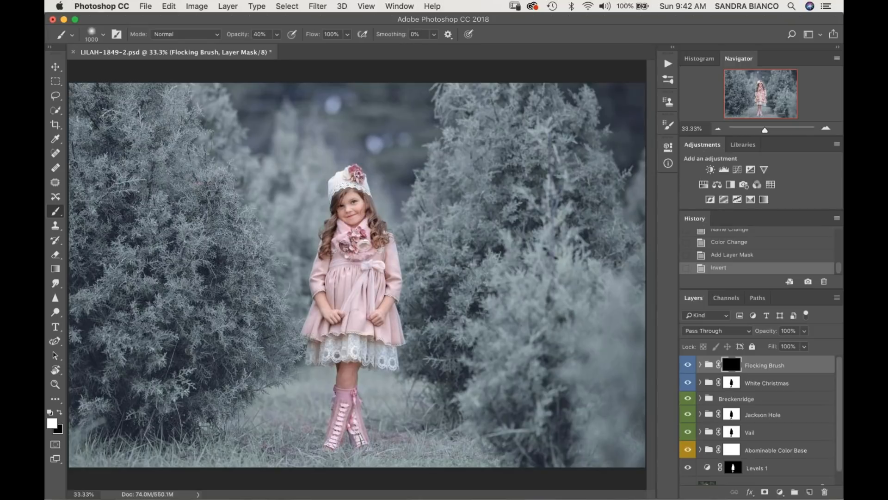
pyautogui.click(177, 140)
pyautogui.click(162, 156)
pyautogui.moveTo(148, 168)
pyautogui.mouseDown()
pyautogui.moveTo(123, 194)
pyautogui.moveTo(118, 236)
pyautogui.mouseUp()
pyautogui.moveTo(117, 277); pyautogui.dragTo(132, 266)
pyautogui.click(187, 234)
pyautogui.click(141, 338)
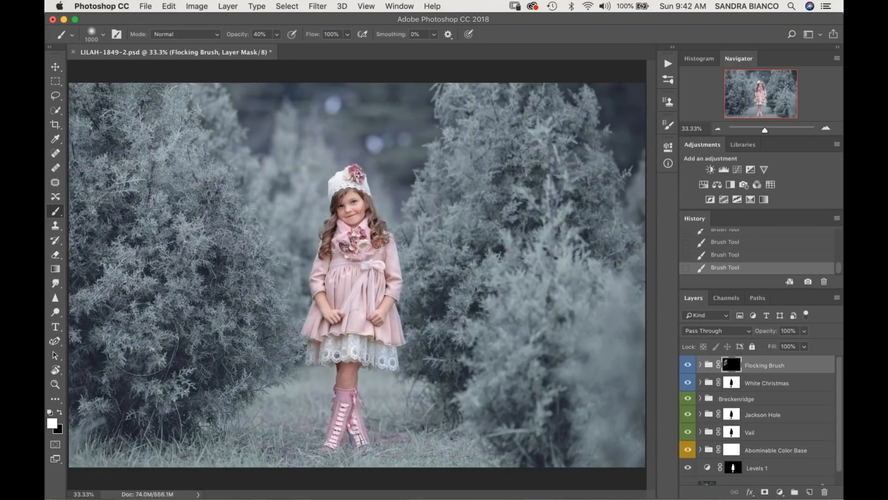
pyautogui.click(217, 336)
# Step: Paint flocking onto the tree right of the girl and the lower part of the left tree with a size 900 brush
pyautogui.press('[')
pyautogui.click(455, 249)
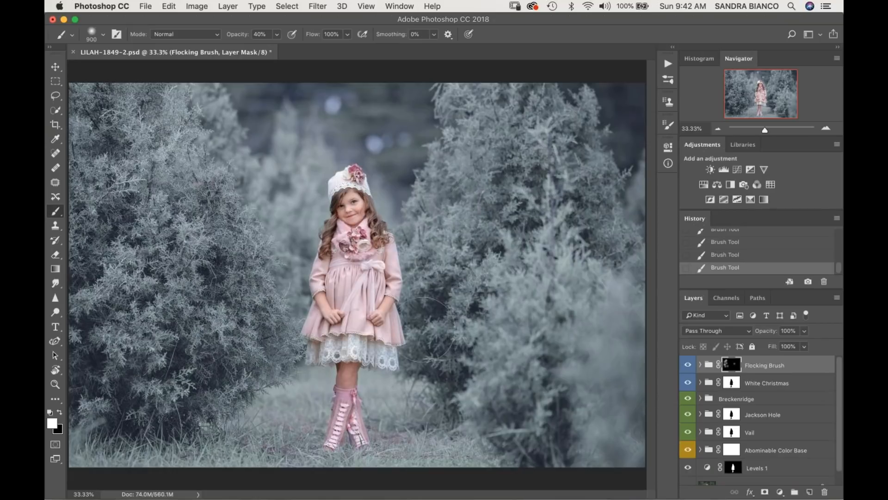
pyautogui.moveTo(428, 324)
pyautogui.mouseDown()
pyautogui.moveTo(450, 375)
pyautogui.moveTo(440, 367)
pyautogui.mouseUp()
pyautogui.click(185, 374)
pyautogui.click(250, 337)
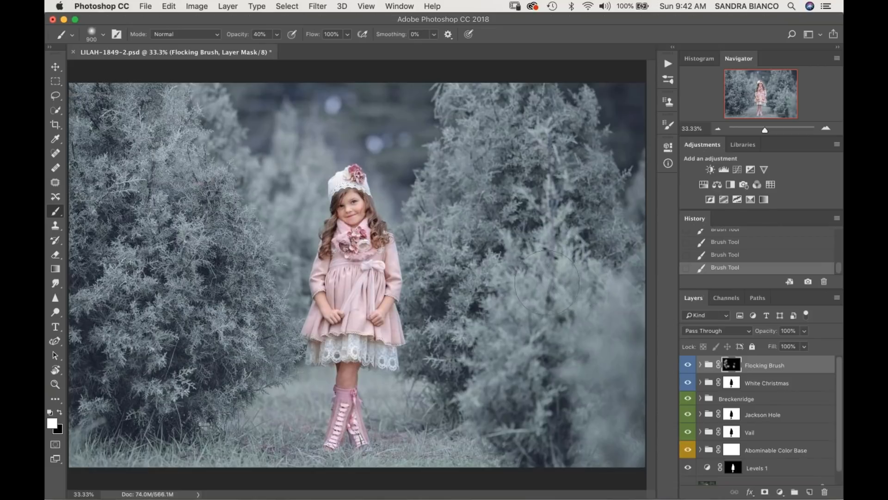
# Step: Play the Snow Storm action from the background brush palettes
pyautogui.click(668, 63)
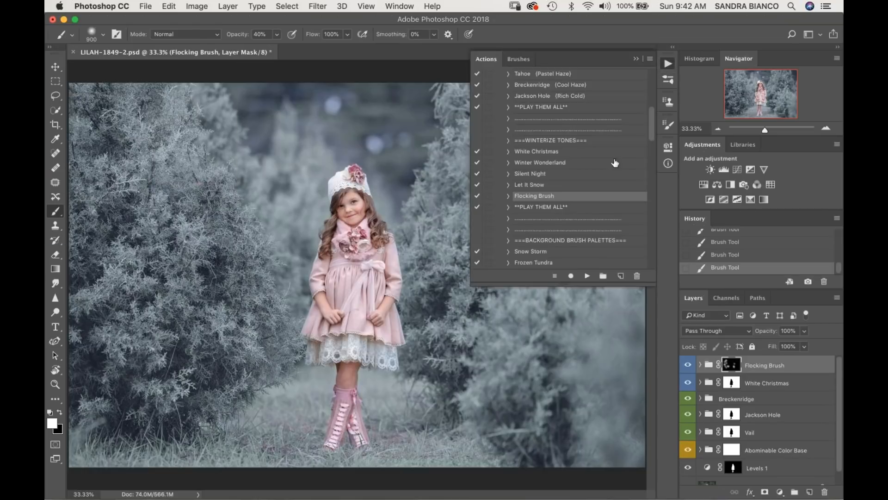
pyautogui.moveTo(649, 132); pyautogui.dragTo(649, 139)
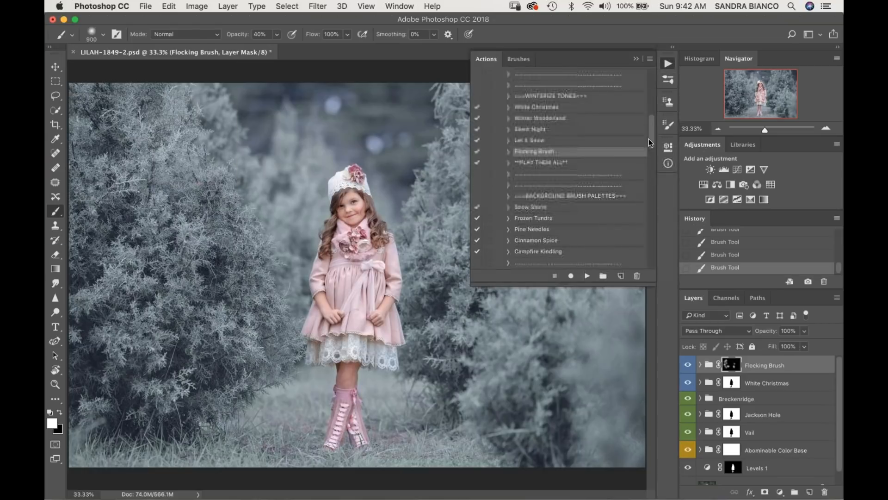
pyautogui.click(532, 207)
pyautogui.click(587, 276)
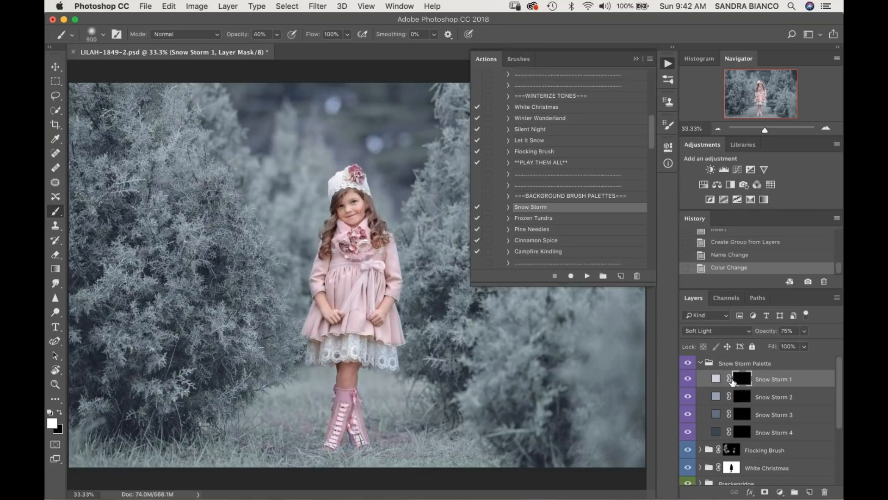
# Step: Paint white on the Snow Storm 1 mask over the grass around the girl's feet, raising the brush opacity to 100%
pyautogui.click(418, 435)
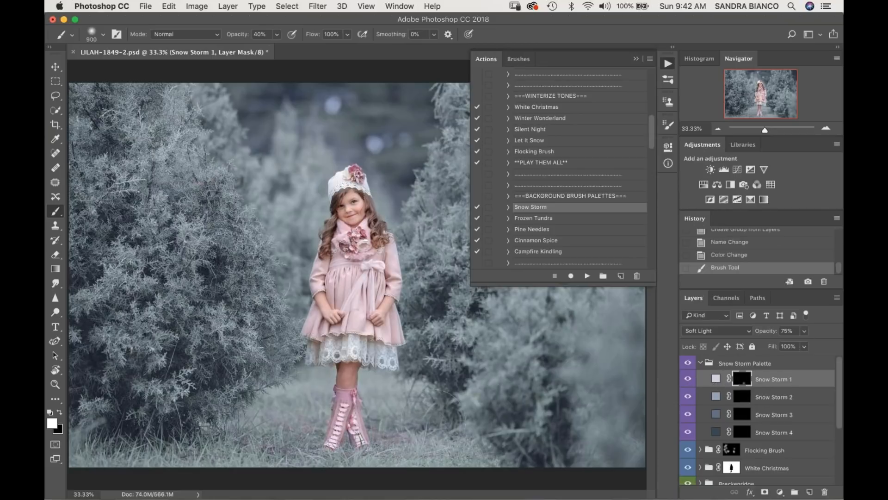
pyautogui.moveTo(277, 38); pyautogui.dragTo(315, 49)
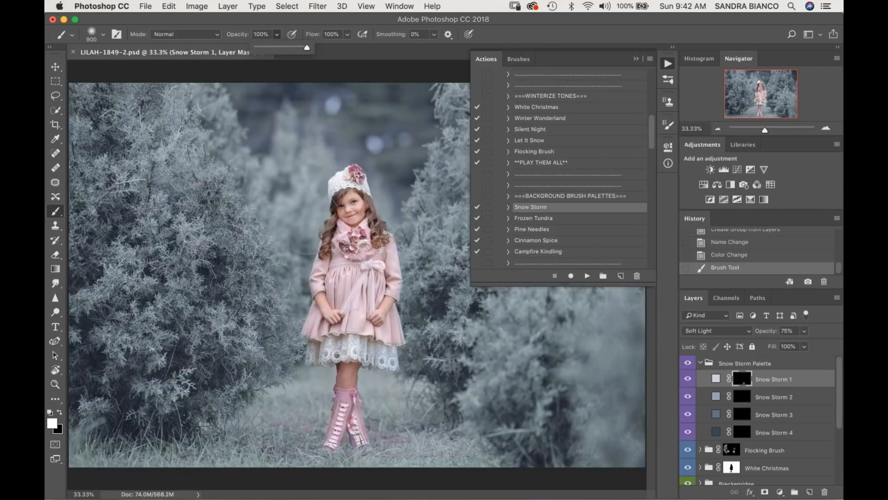
pyautogui.moveTo(278, 417)
pyautogui.mouseDown()
pyautogui.moveTo(298, 406)
pyautogui.moveTo(241, 446)
pyautogui.moveTo(149, 455)
pyautogui.moveTo(286, 443)
pyautogui.moveTo(306, 457)
pyautogui.mouseUp()
pyautogui.moveTo(386, 435)
pyautogui.mouseDown()
pyautogui.moveTo(399, 413)
pyautogui.moveTo(514, 451)
pyautogui.moveTo(529, 442)
pyautogui.mouseUp()
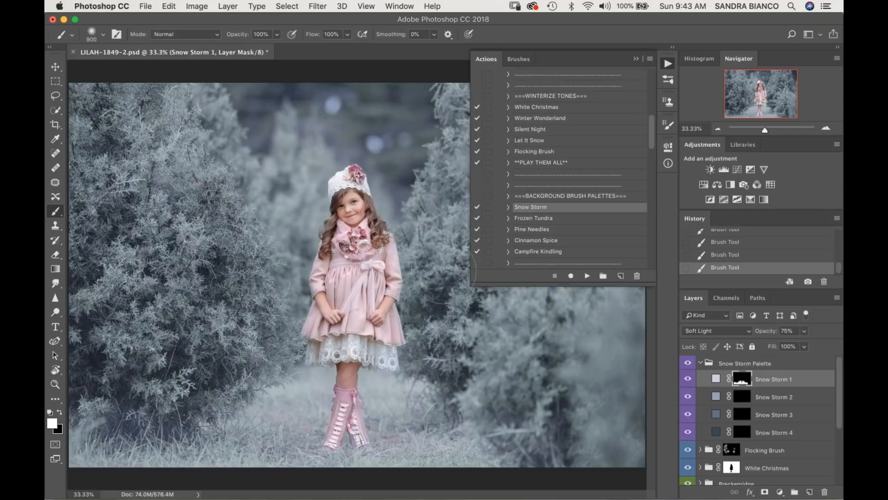
# Step: Play the FROST/HAZE: Ivory action from the finishing touches
pyautogui.moveTo(653, 143); pyautogui.dragTo(650, 160)
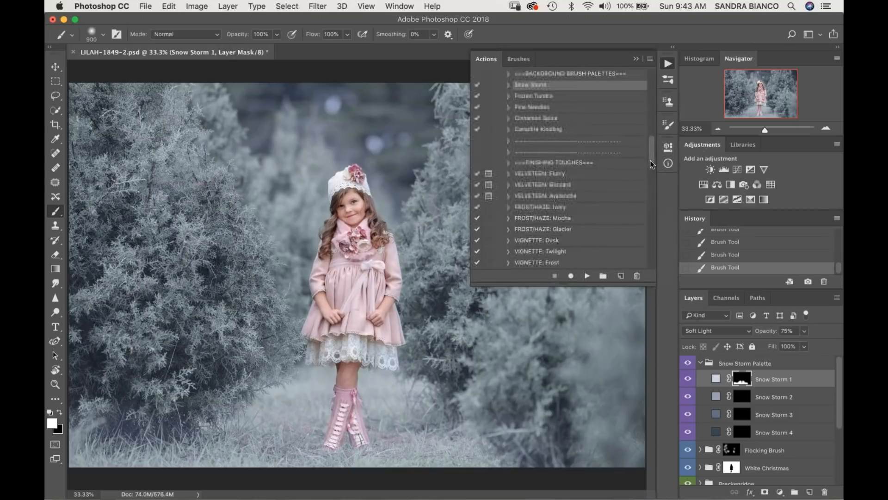
pyautogui.click(552, 208)
pyautogui.click(587, 276)
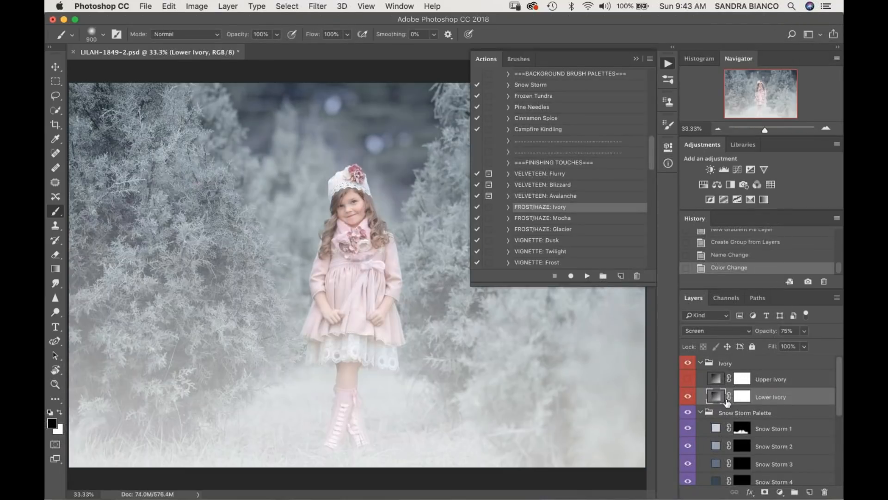
# Step: Hide the Lower Ivory layer, show Upper Ivory and set the Upper Ivory opacity to 21%
pyautogui.click(688, 396)
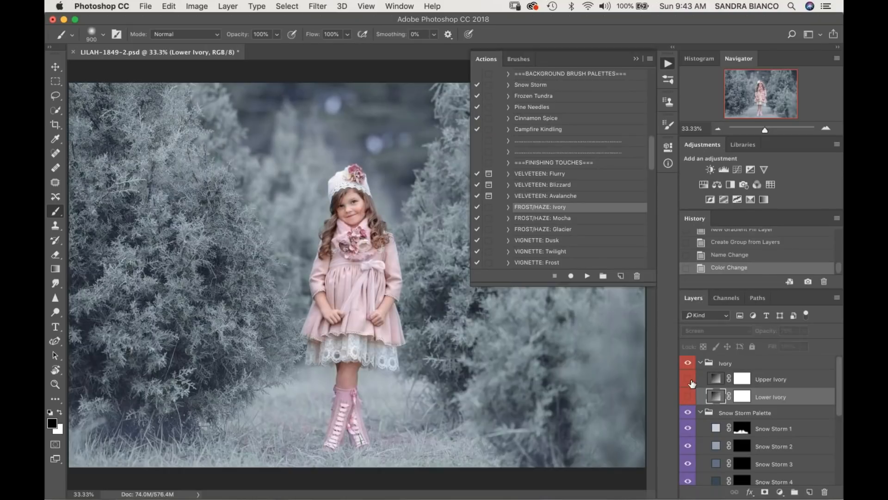
pyautogui.click(689, 379)
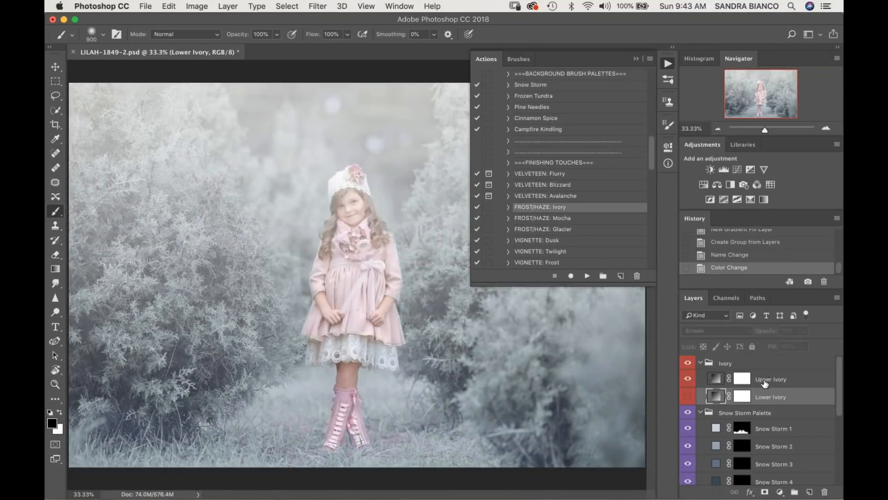
pyautogui.click(743, 380)
pyautogui.moveTo(805, 331); pyautogui.dragTo(777, 343)
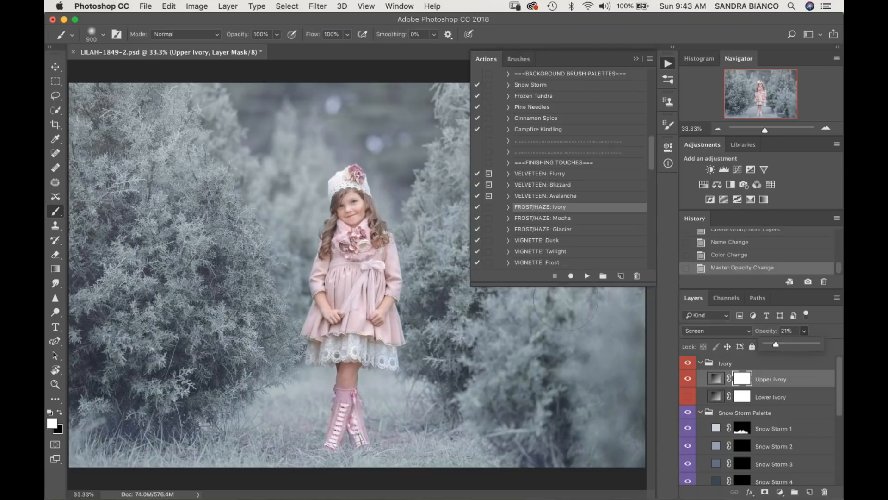
# Step: Erase the Upper Ivory haze from the girl's face and hair by painting black on its mask with a small brush
pyautogui.press('x')
pyautogui.press('[')
pyautogui.press('[')
pyautogui.press('[')
pyautogui.press('[')
pyautogui.press('[')
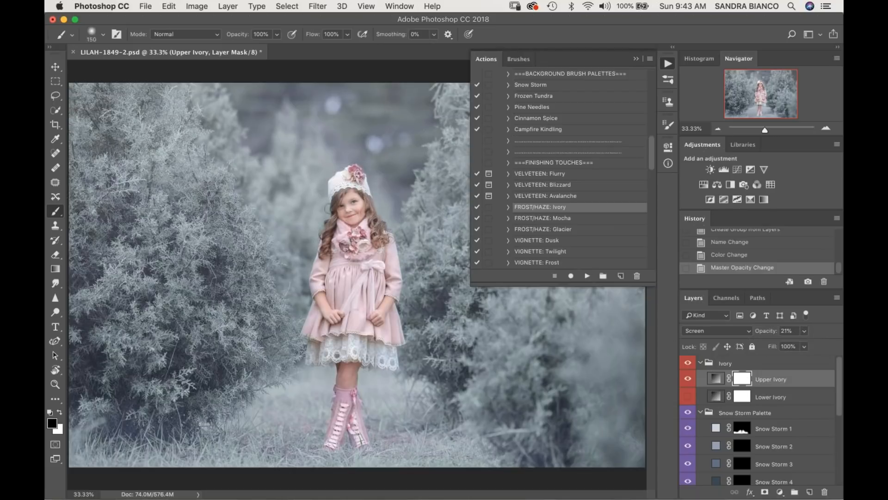
pyautogui.click(337, 195)
pyautogui.click(343, 190)
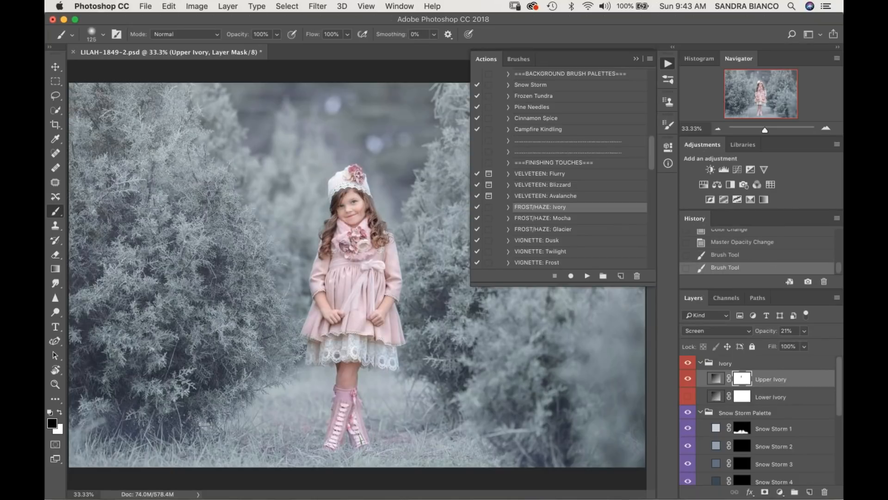
pyautogui.click(381, 226)
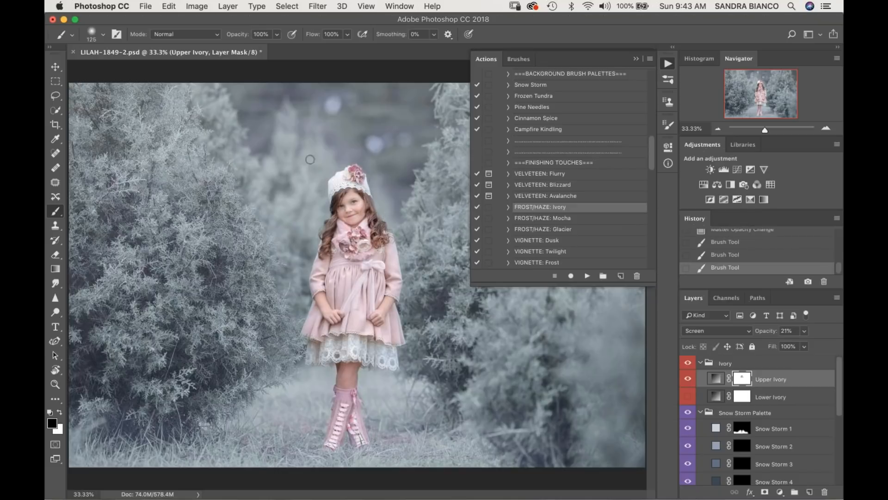
# Step: Paint black on the Upper Ivory mask over the trees on both sides of the girl with a size 1100 brush
pyautogui.click(636, 59)
pyautogui.press(']')
pyautogui.press(']')
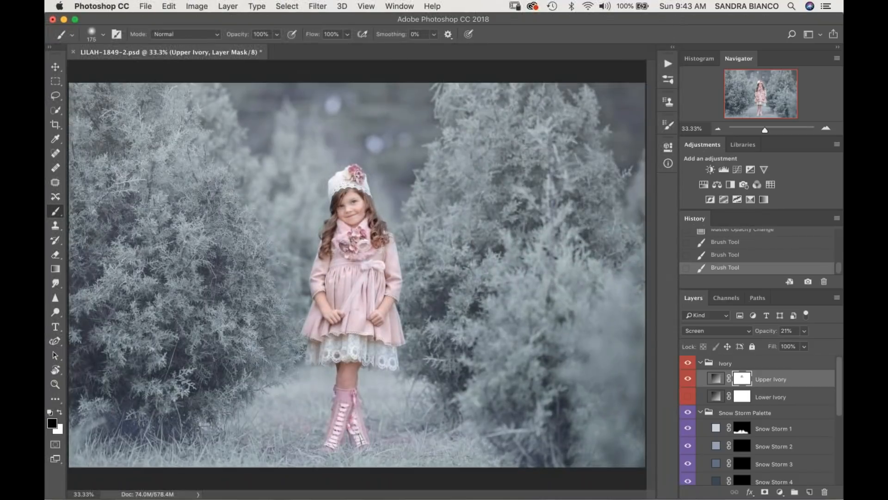
pyautogui.press(']')
pyautogui.press(']')
pyautogui.press(']')
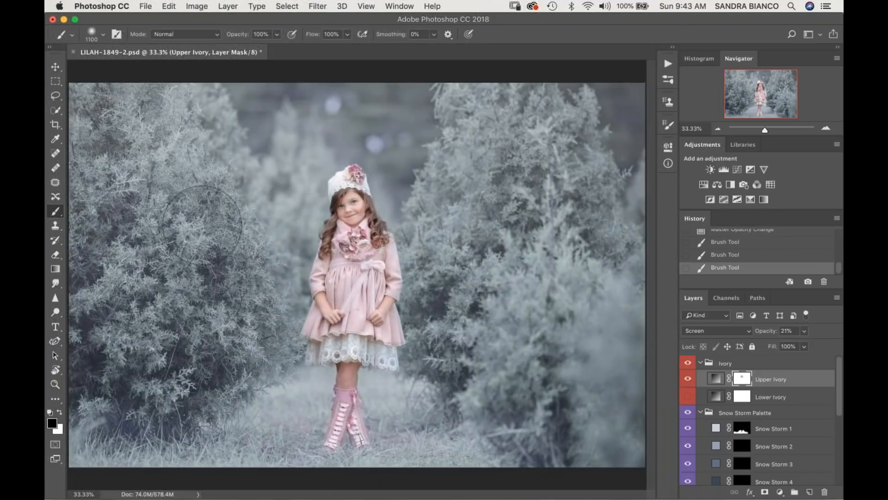
pyautogui.click(109, 230)
pyautogui.click(205, 269)
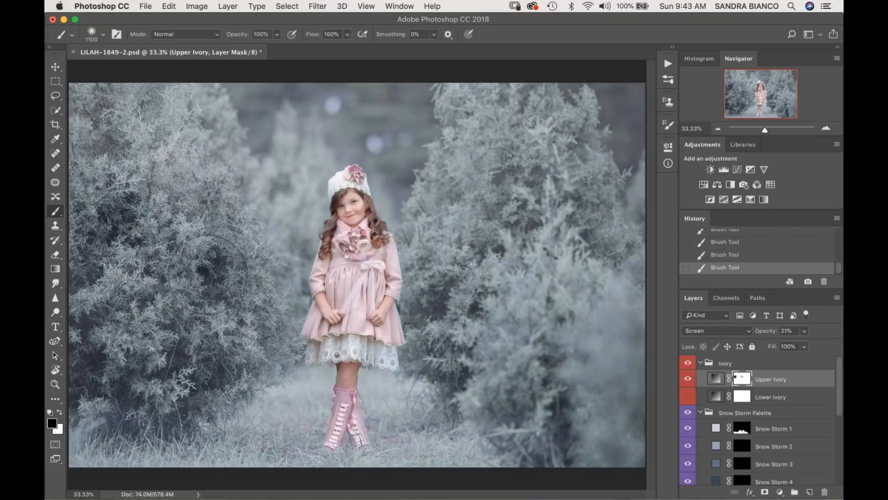
pyautogui.click(113, 150)
pyautogui.click(153, 122)
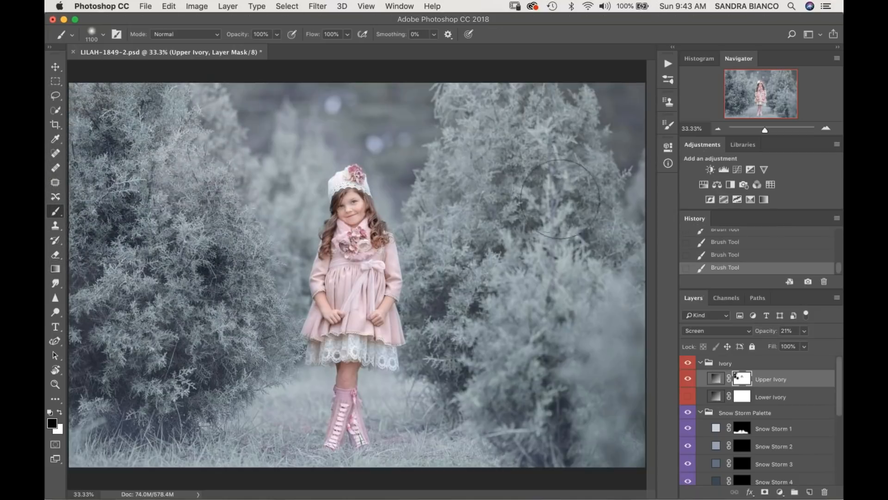
pyautogui.click(542, 179)
pyautogui.moveTo(505, 211)
pyautogui.mouseDown()
pyautogui.moveTo(462, 294)
pyautogui.moveTo(460, 346)
pyautogui.mouseUp()
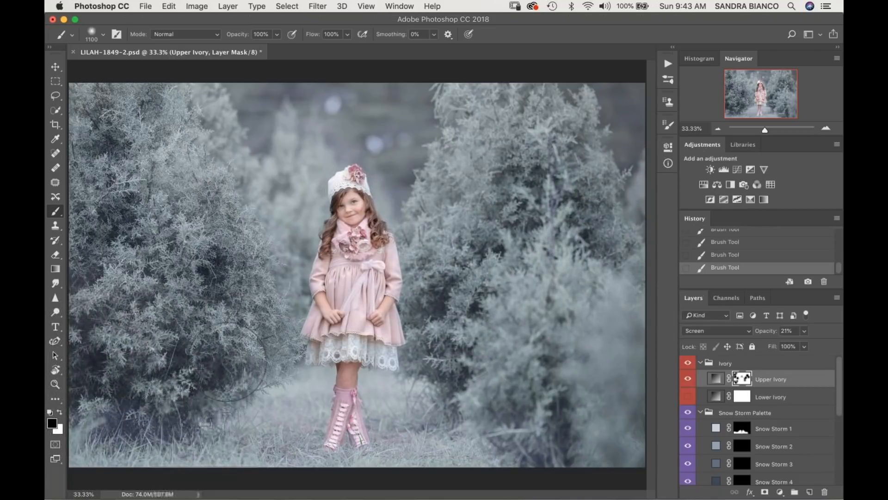
pyautogui.click(223, 160)
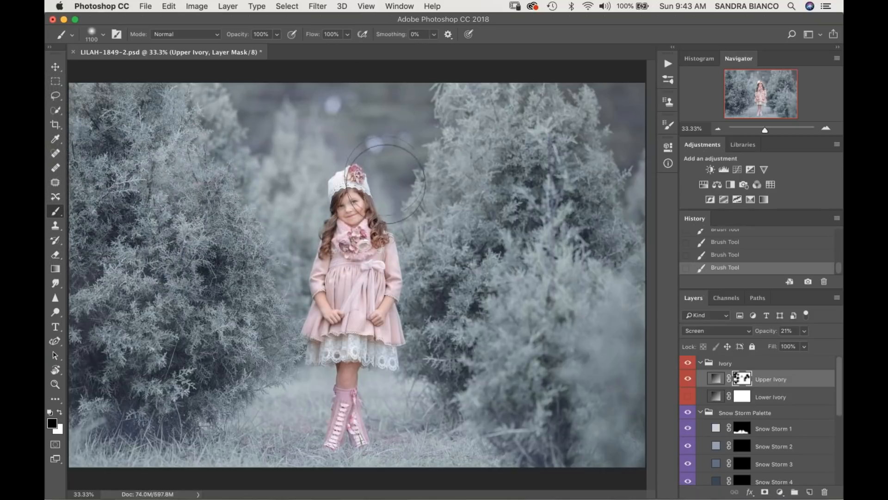
# Step: Set the brush opacity to 47% and reduce the brush size to 300
pyautogui.click(277, 35)
pyautogui.click(250, 48)
pyautogui.press('[')
pyautogui.press('[')
pyautogui.press('[')
pyautogui.press('[')
pyautogui.press('[')
pyautogui.press('[')
pyautogui.press('[')
pyautogui.press('[')
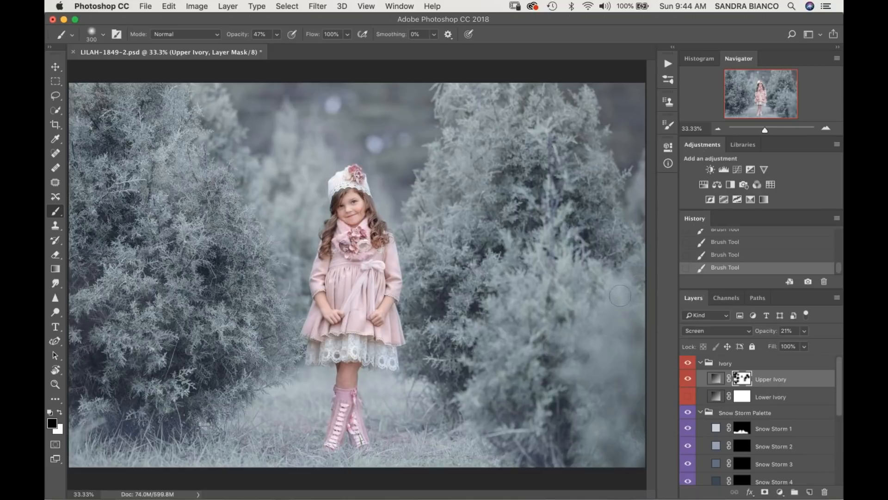
# Step: Play the VIGNETTE: Twilight action and lower the Twilight group's opacity to 40%
pyautogui.click(667, 81)
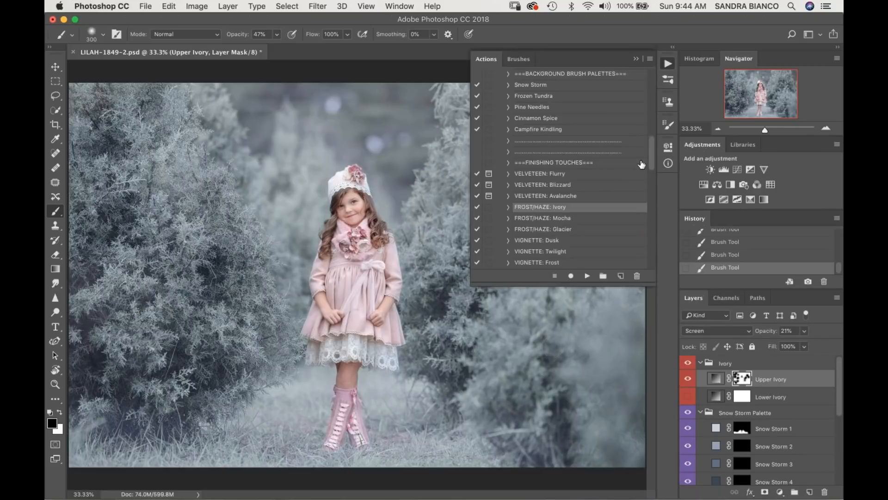
pyautogui.scroll(-2, 650, 161)
pyautogui.click(557, 229)
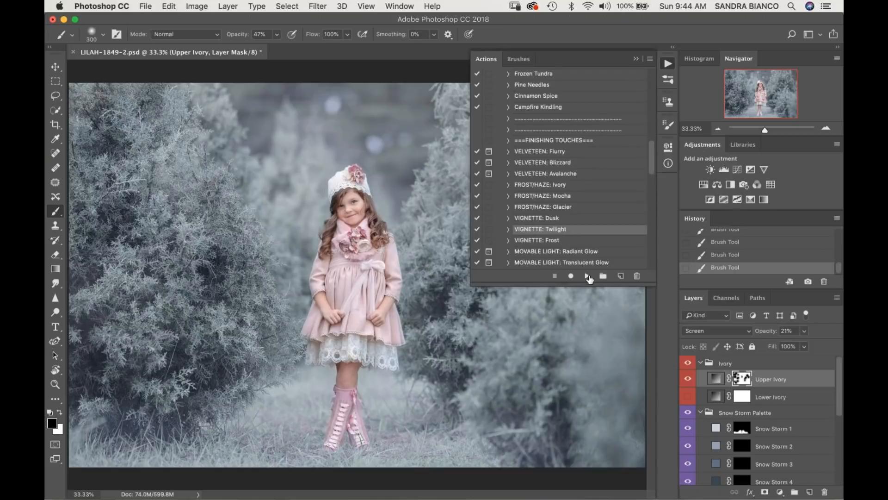
pyautogui.click(589, 275)
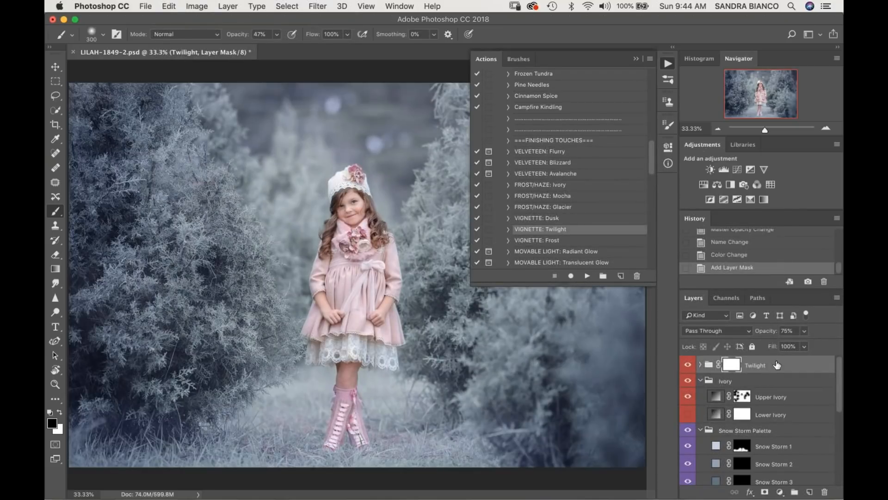
pyautogui.moveTo(784, 342); pyautogui.dragTo(786, 344)
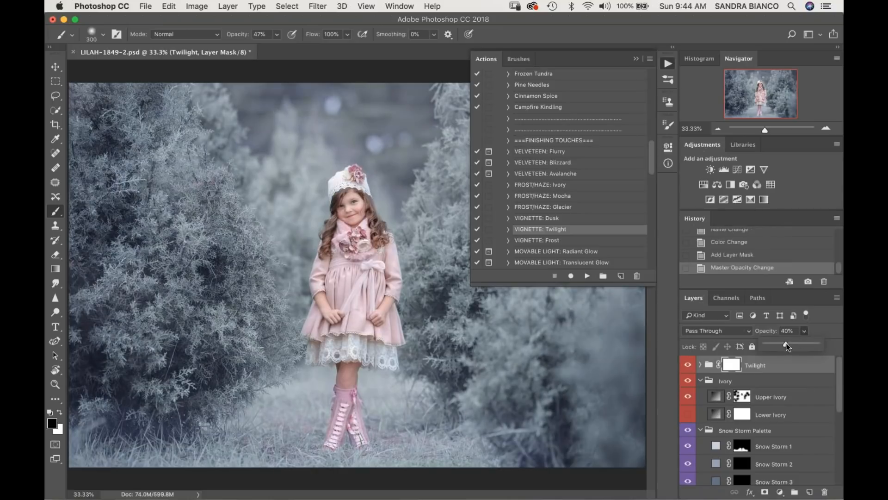
pyautogui.click(636, 58)
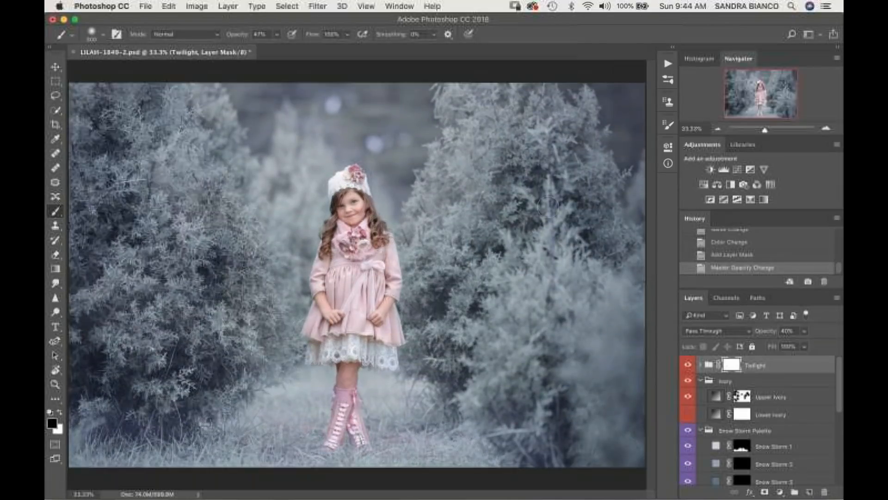
# Step: Paint black on the Twilight mask over the lower corners of the photo with a large brush at 47% opacity
pyautogui.press(']')
pyautogui.press(']')
pyautogui.press(']')
pyautogui.moveTo(557, 437); pyautogui.dragTo(542, 401)
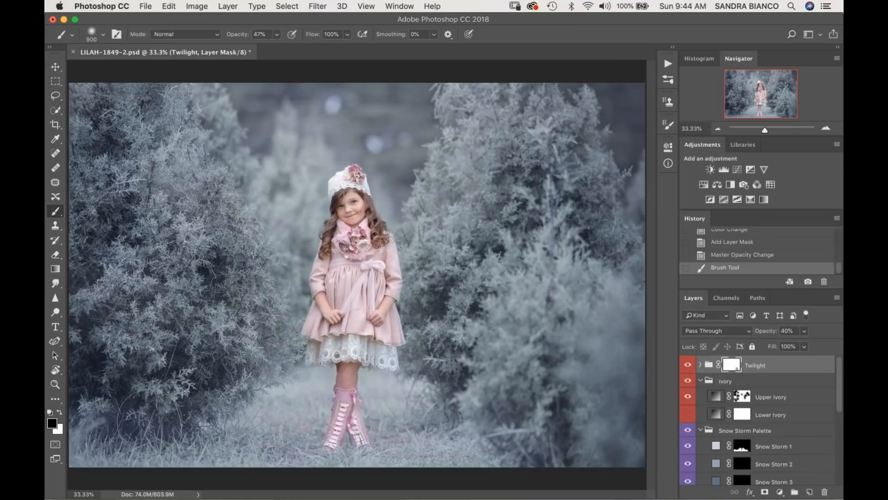
pyautogui.click(189, 409)
pyautogui.click(139, 411)
pyautogui.click(194, 393)
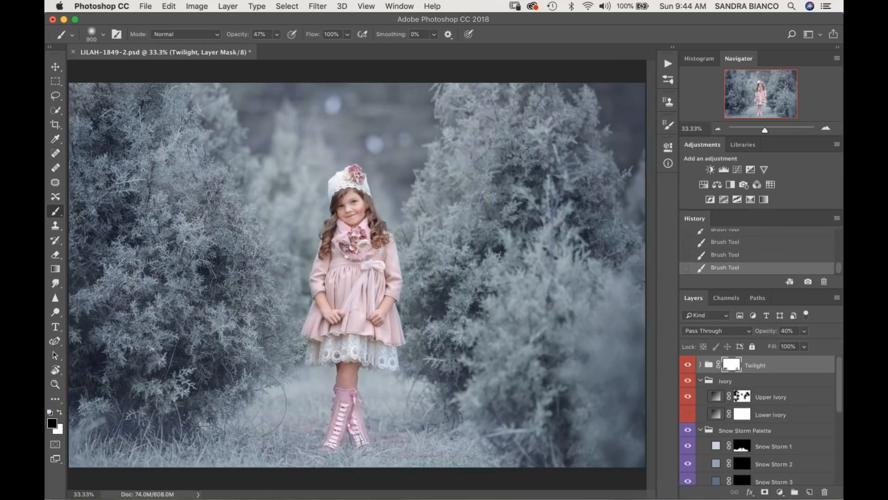
# Step: Play the VIGNETTE: Frost action and lower the Frost layer's opacity to 33%
pyautogui.click(668, 64)
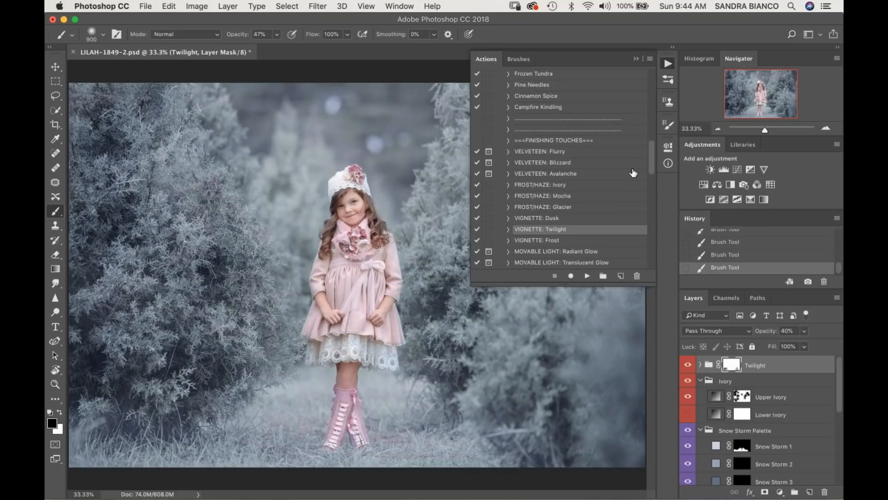
pyautogui.click(556, 241)
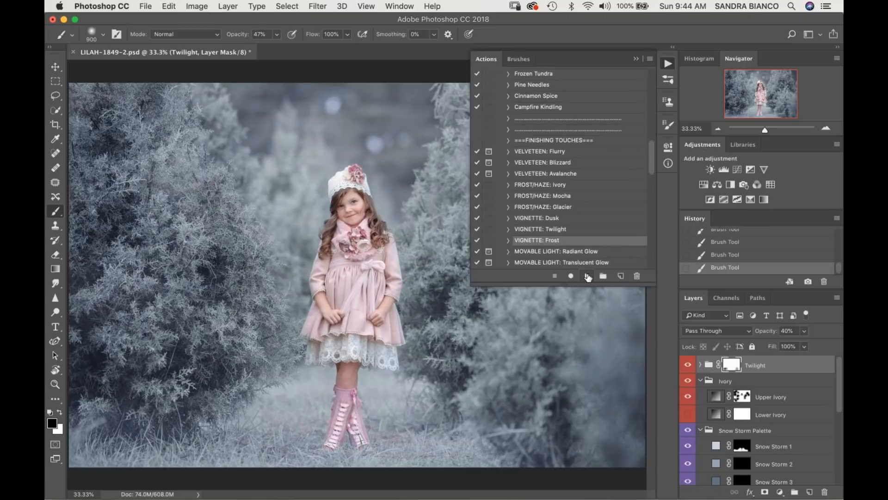
pyautogui.click(587, 276)
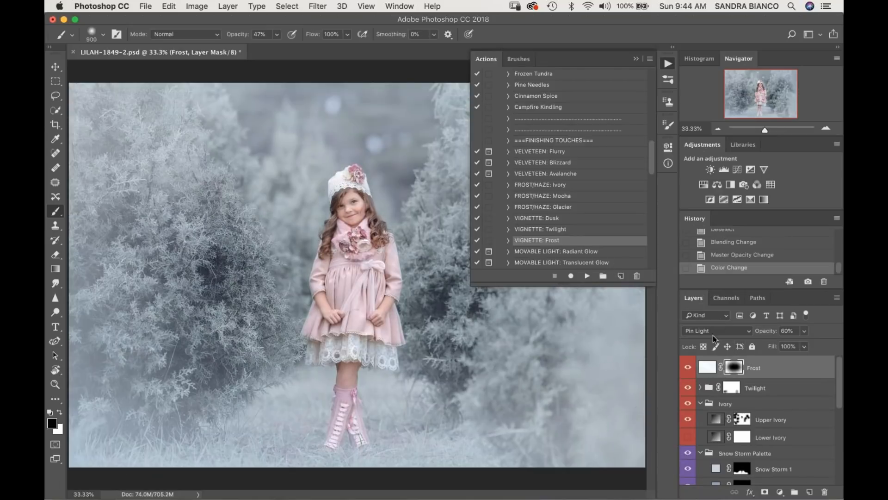
pyautogui.click(667, 64)
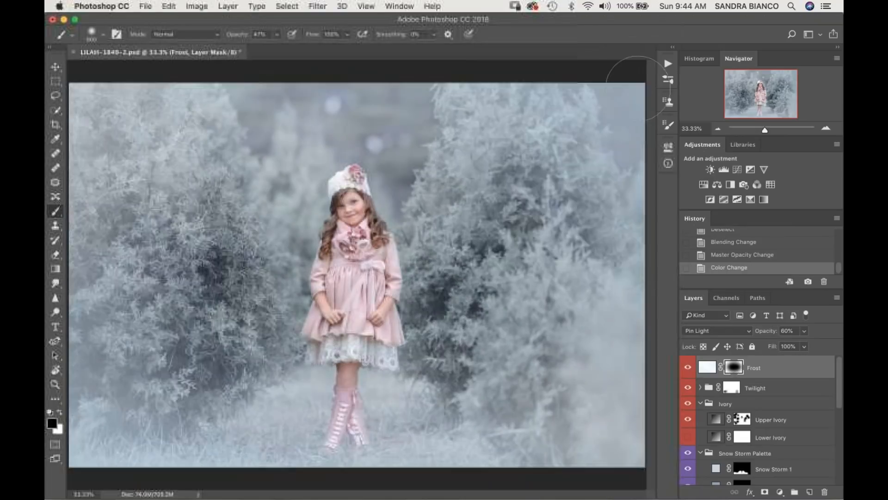
pyautogui.click(804, 330)
pyautogui.moveTo(805, 344); pyautogui.dragTo(791, 342)
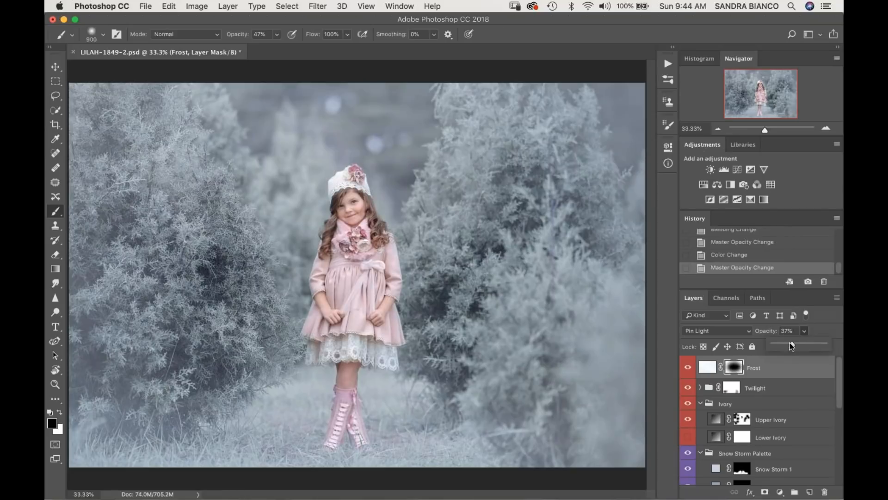
# Step: Paint black on the Frost mask over the trees on both sides with a size 900 brush, raising the brush opacity to 75%
pyautogui.moveTo(189, 350); pyautogui.dragTo(161, 366)
pyautogui.click(206, 280)
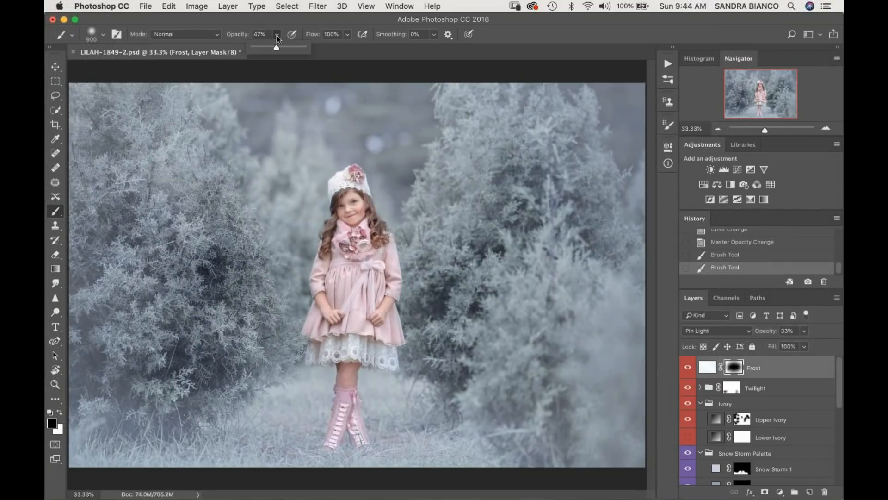
pyautogui.click(291, 47)
pyautogui.click(209, 271)
pyautogui.moveTo(102, 259); pyautogui.dragTo(74, 273)
pyautogui.click(114, 216)
pyautogui.moveTo(115, 136); pyautogui.dragTo(97, 136)
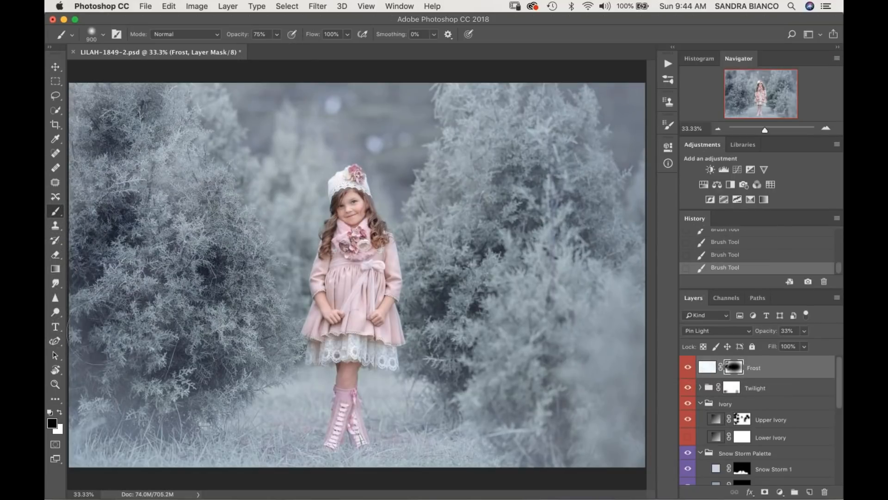
pyautogui.click(106, 363)
pyautogui.click(217, 368)
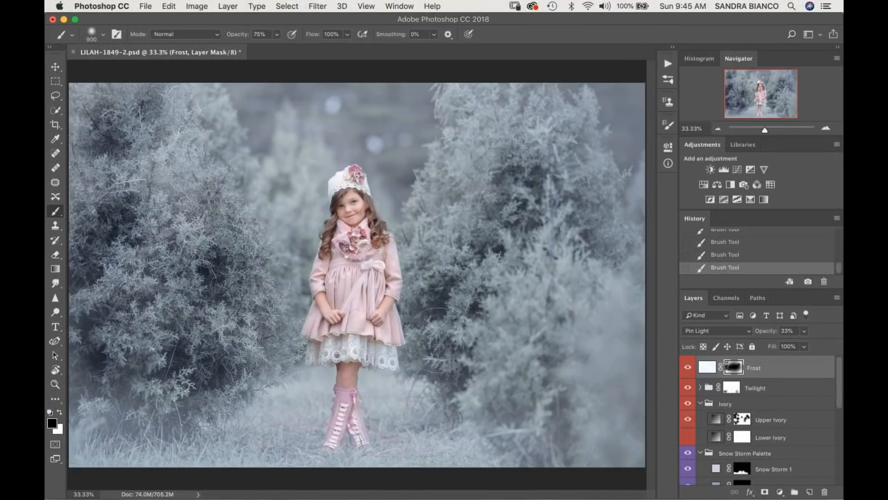
pyautogui.moveTo(585, 201); pyautogui.dragTo(598, 242)
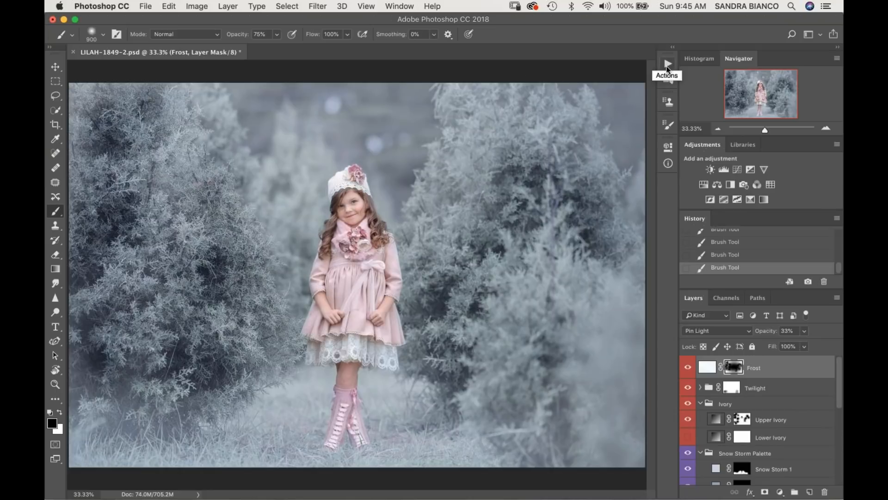
# Step: Play the White Christmas action from the winterize tones and set the White Christmas group's opacity to 62%
pyautogui.click(667, 65)
pyautogui.moveTo(652, 154); pyautogui.dragTo(651, 131)
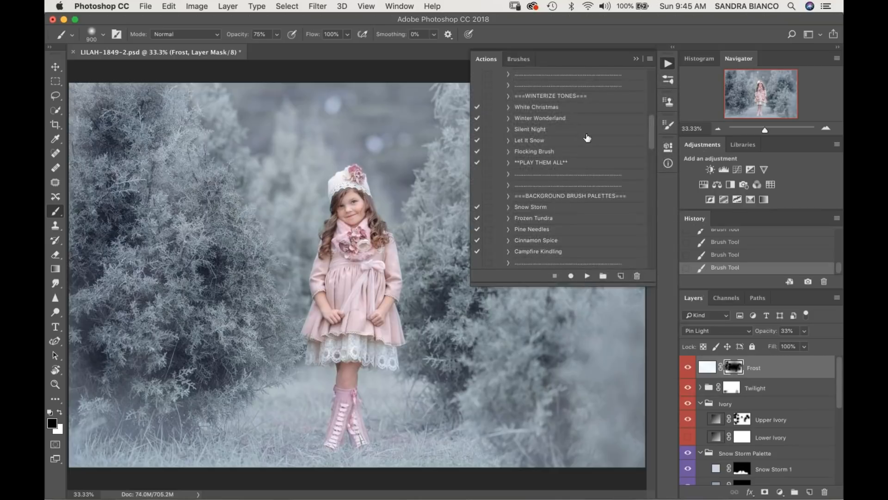
pyautogui.click(555, 108)
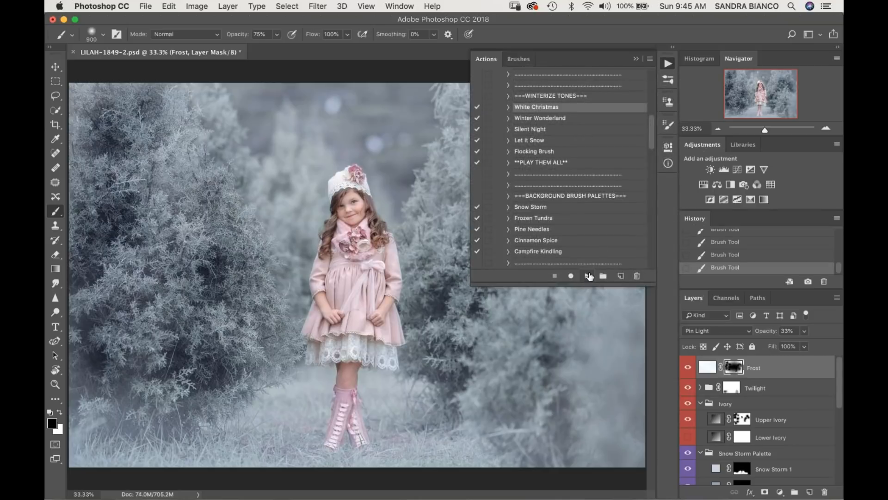
pyautogui.click(589, 276)
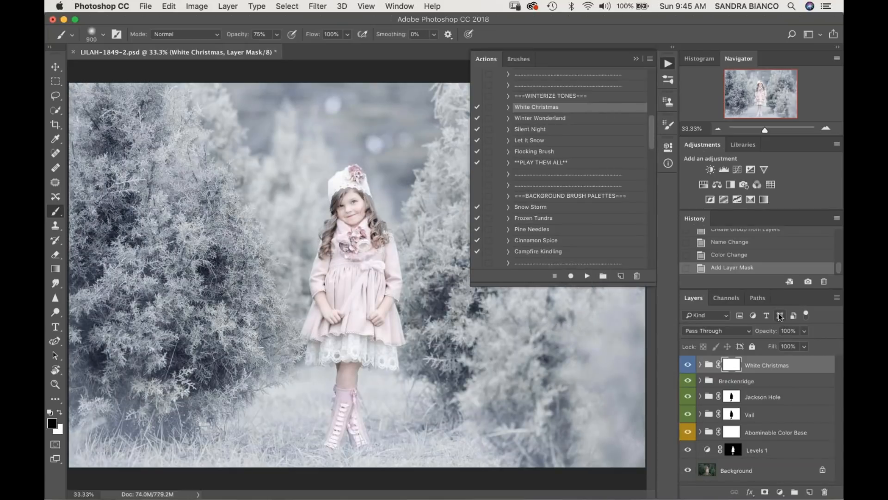
pyautogui.click(804, 331)
pyautogui.click(786, 342)
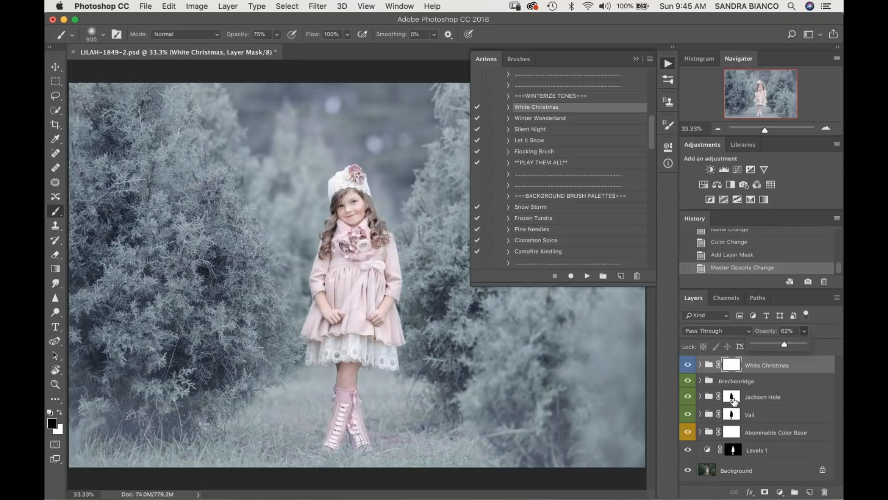
# Step: Replace the White Christmas mask with a copy of the Jackson Hole mask to keep the girl clear of the effect
pyautogui.moveTo(734, 399); pyautogui.dragTo(731, 365)
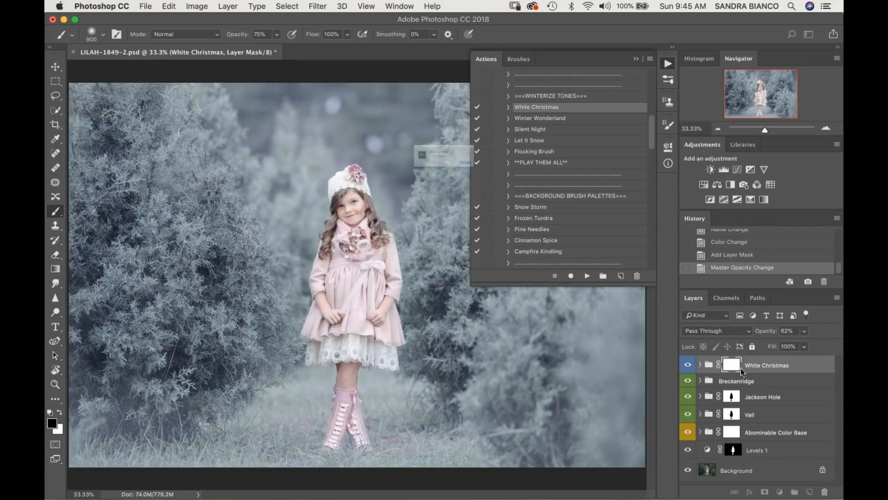
pyautogui.click(539, 185)
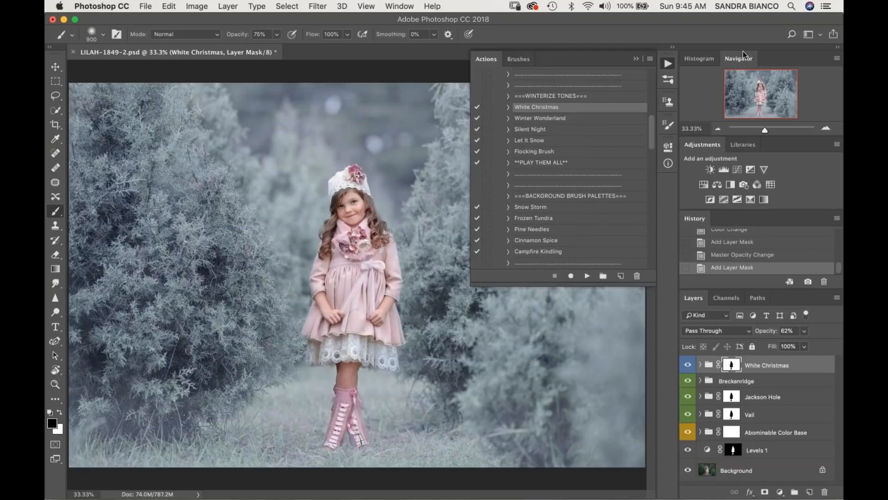
pyautogui.click(637, 60)
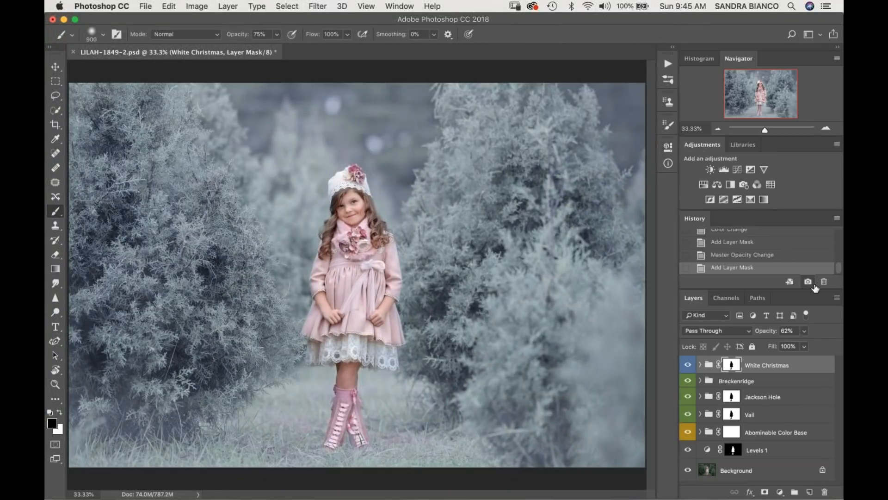
# Step: Flatten the image and discard the hidden layers
pyautogui.click(812, 283)
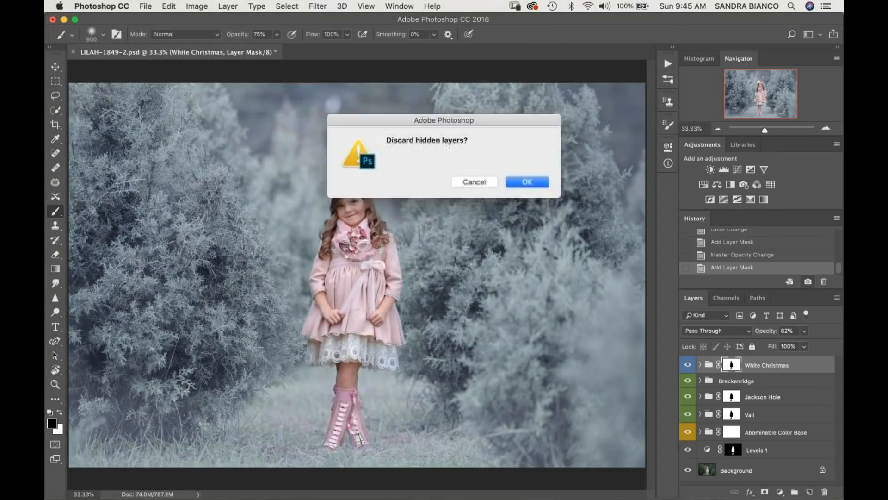
pyautogui.click(530, 184)
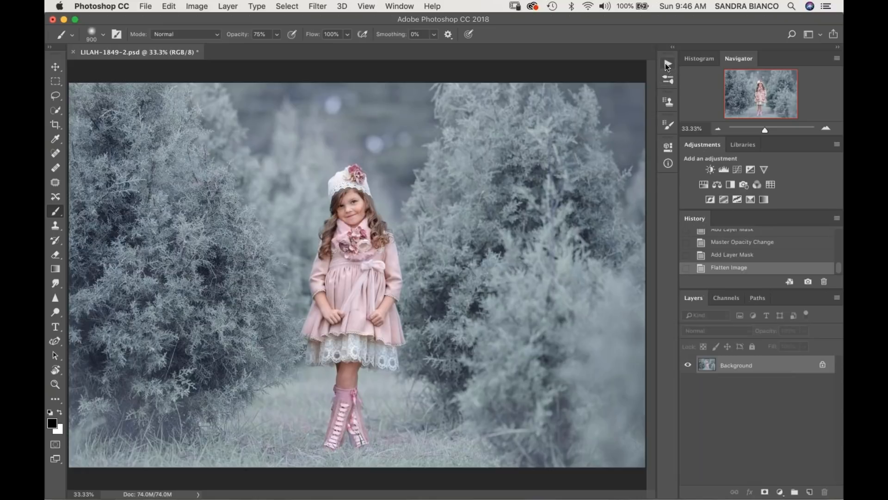
# Step: Play the VELVETEEN: Flurry action from the finishing touches on the flattened image
pyautogui.click(668, 65)
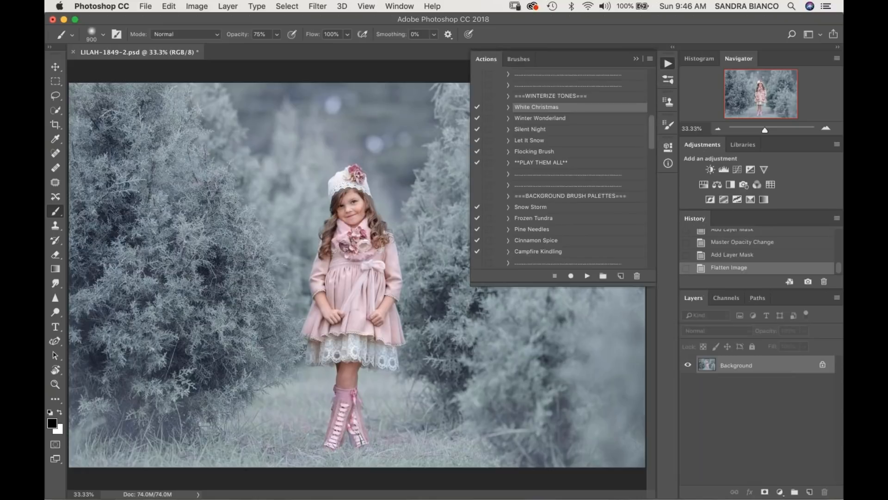
pyautogui.scroll(-4, 651, 141)
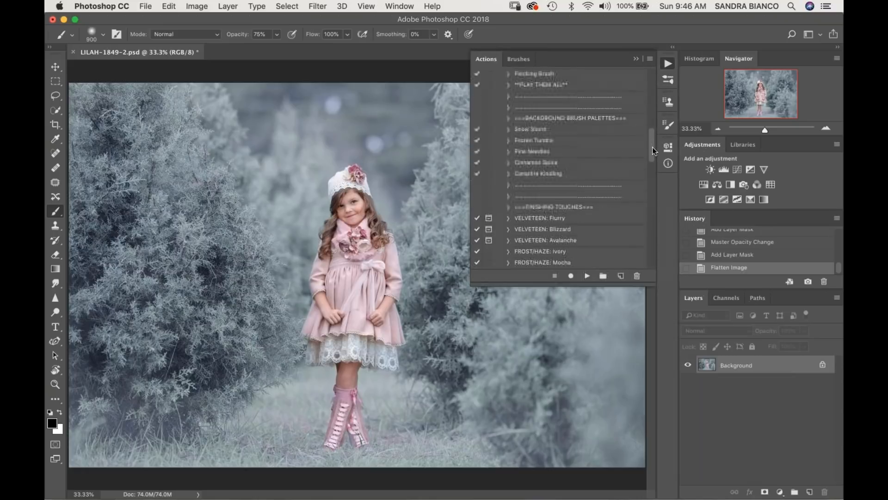
pyautogui.click(558, 209)
pyautogui.click(587, 276)
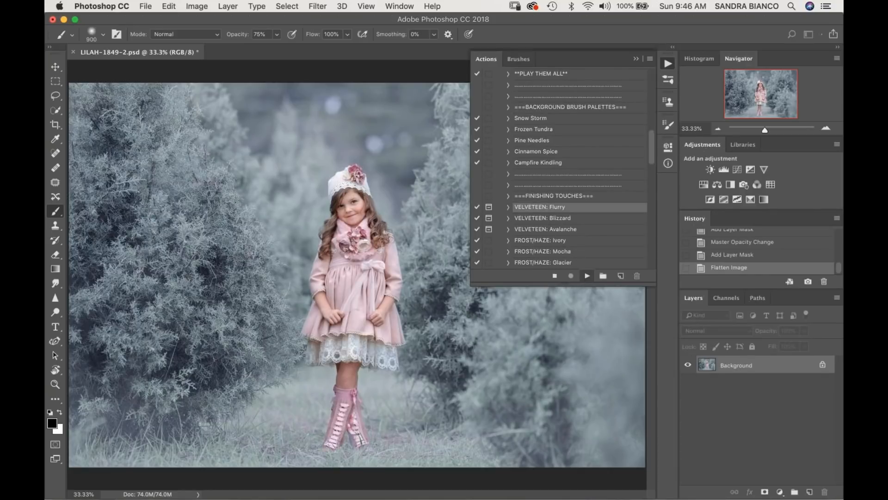
pyautogui.click(532, 184)
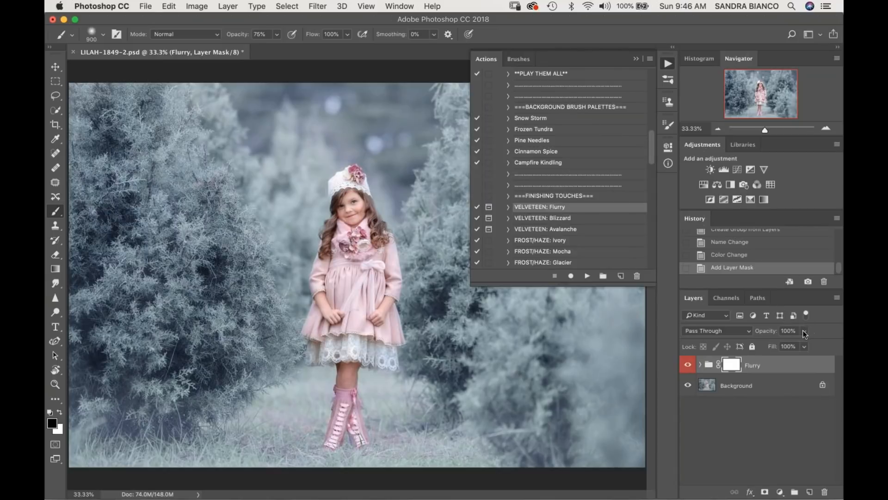
pyautogui.click(637, 59)
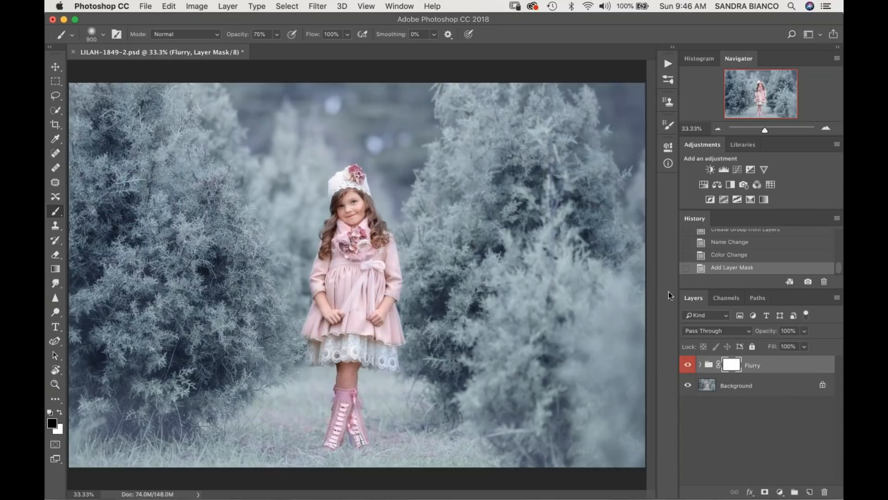
# Step: Compare the photo with and without the Flurry group and set the group's opacity to 79%
pyautogui.click(688, 365)
pyautogui.click(689, 365)
pyautogui.click(691, 362)
pyautogui.click(692, 362)
pyautogui.click(689, 365)
pyautogui.click(689, 365)
pyautogui.click(805, 330)
pyautogui.click(793, 343)
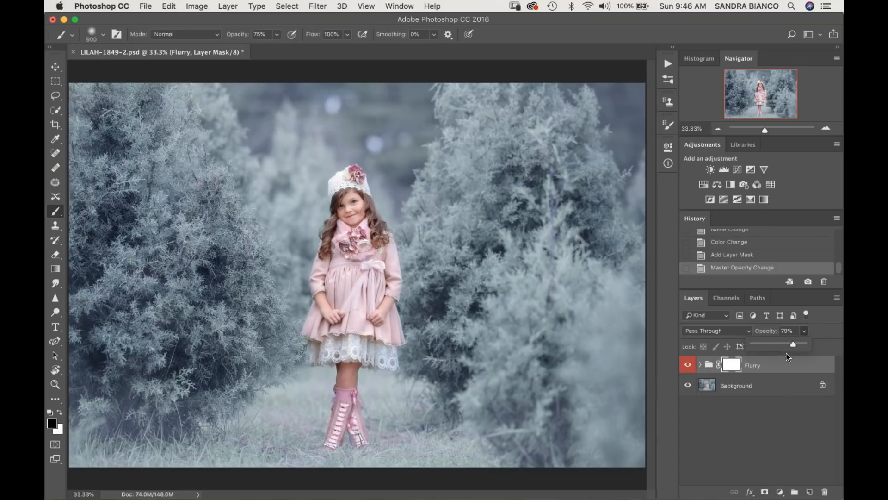
# Step: Play the Snow Overlay Applicator action and place GTG-Snow_11.jpg from the SNOW DAY folder
pyautogui.click(668, 63)
pyautogui.moveTo(650, 151); pyautogui.dragTo(649, 186)
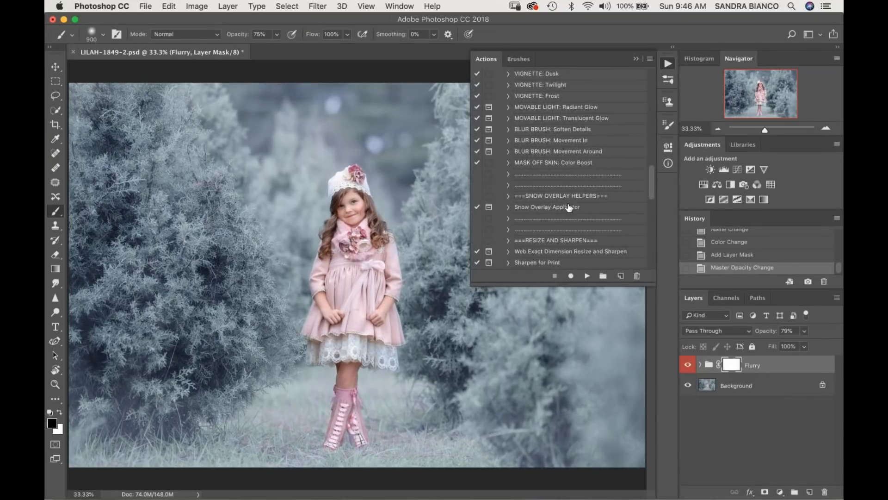
pyautogui.click(569, 207)
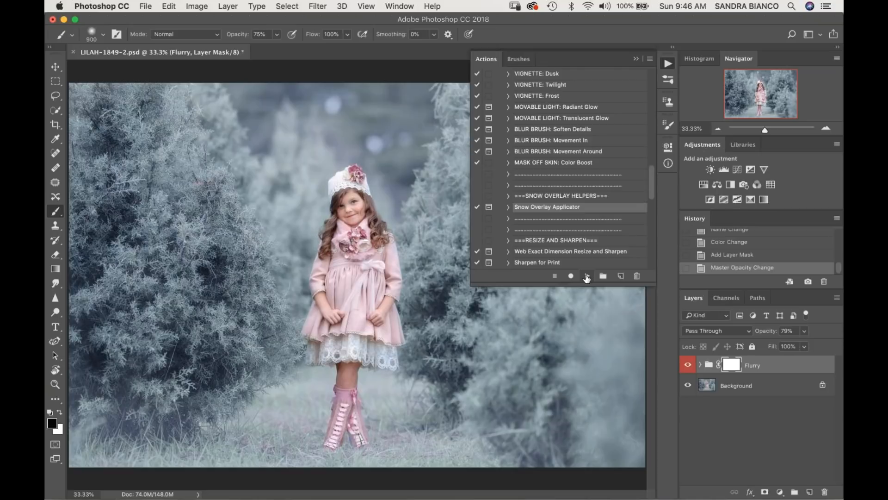
pyautogui.click(586, 276)
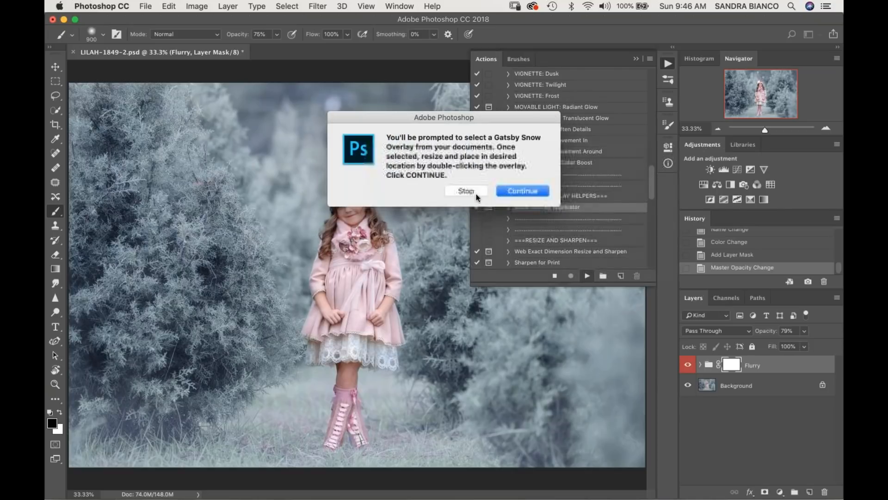
pyautogui.click(530, 191)
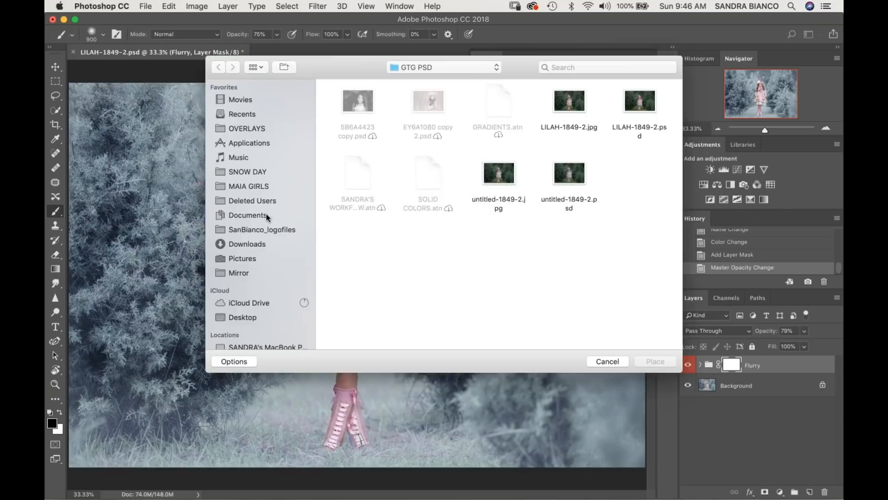
pyautogui.click(249, 172)
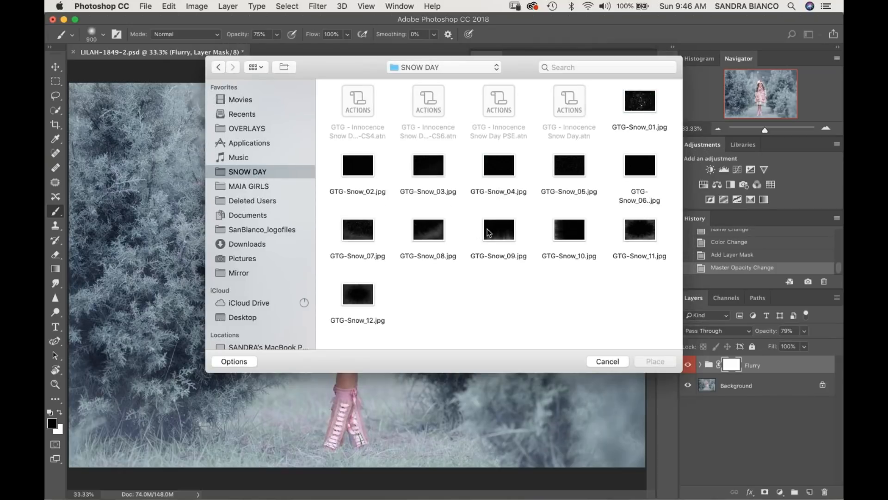
pyautogui.click(643, 232)
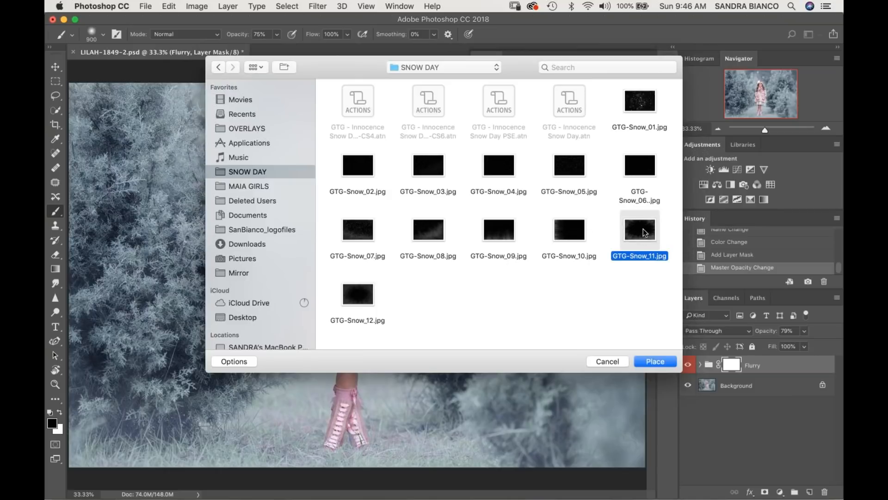
pyautogui.doubleClick(645, 231)
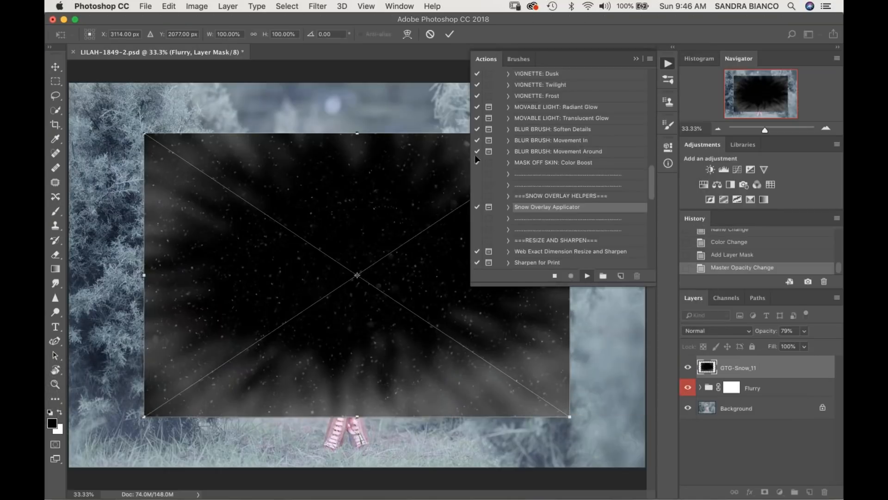
# Step: Stretch the GTG-Snow_11 overlay to cover the whole photo and finish the overlay action
pyautogui.click(637, 59)
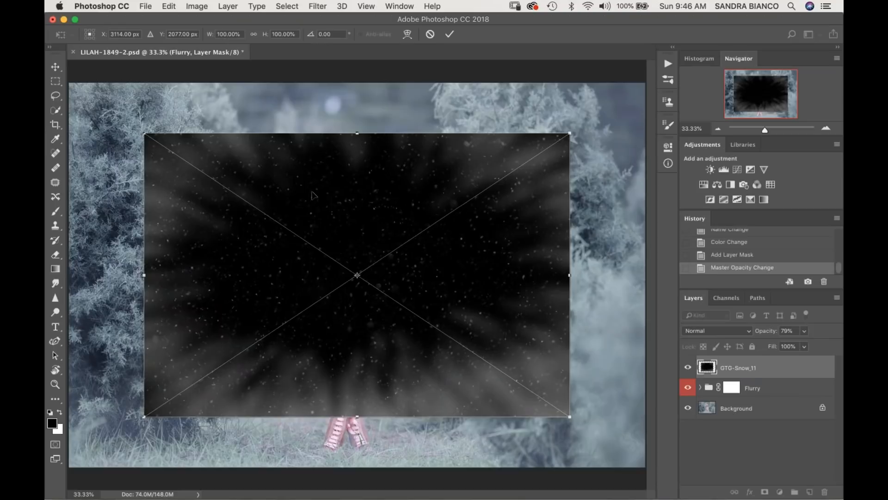
pyautogui.press('super+minus')
pyautogui.moveTo(371, 220); pyautogui.dragTo(314, 180)
pyautogui.moveTo(460, 343); pyautogui.dragTo(584, 433)
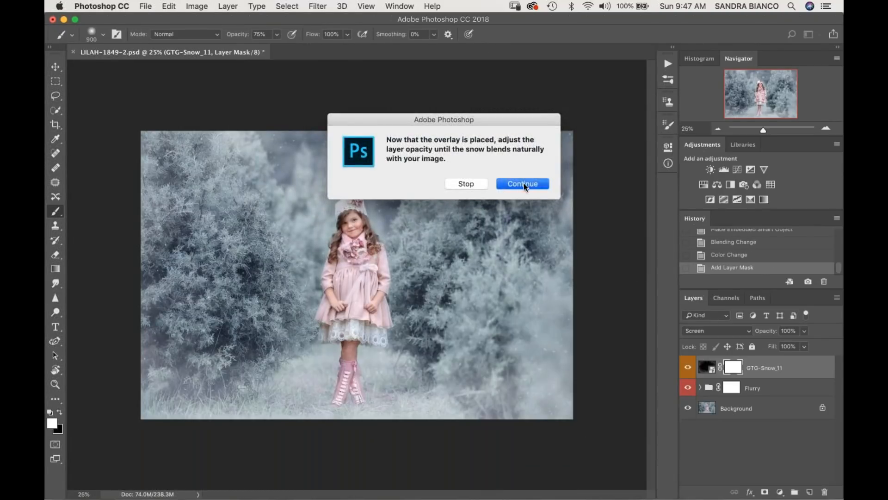
pyautogui.click(522, 183)
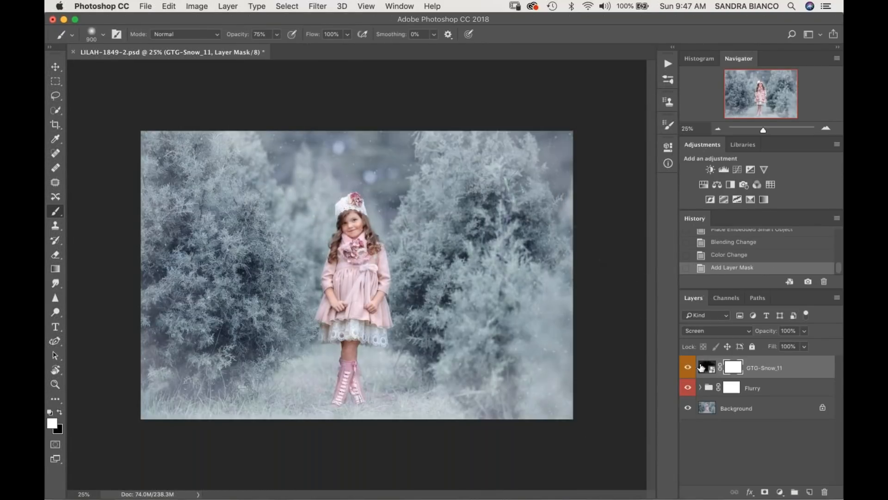
# Step: Compare the photo with and without the GTG-Snow_11 overlay
pyautogui.click(692, 367)
pyautogui.click(692, 367)
pyautogui.click(692, 367)
pyautogui.click(692, 367)
pyautogui.click(693, 367)
pyautogui.click(696, 368)
pyautogui.click(695, 368)
pyautogui.click(695, 368)
pyautogui.click(695, 368)
pyautogui.click(693, 368)
pyautogui.click(692, 369)
# Step: Paint black on the GTG-Snow_11 mask over the girl and the trees beside her, using a size 600 brush at 51% opacity
pyautogui.press('super+plus')
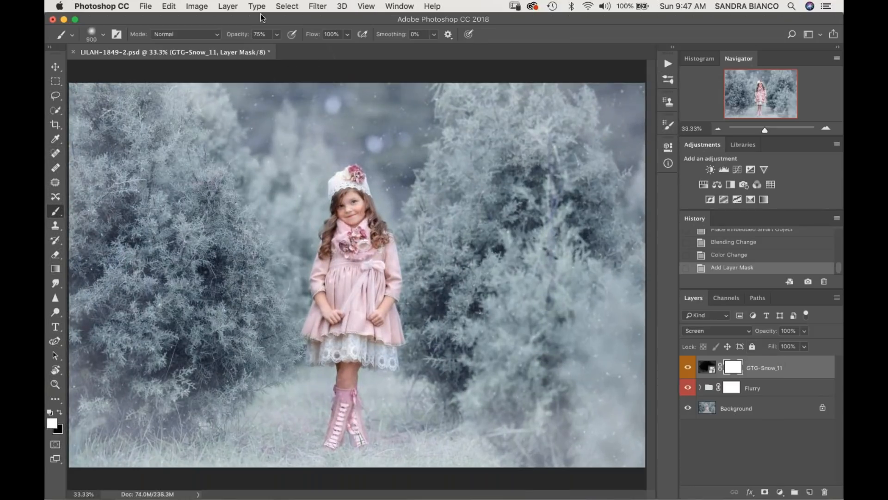
pyautogui.click(277, 34)
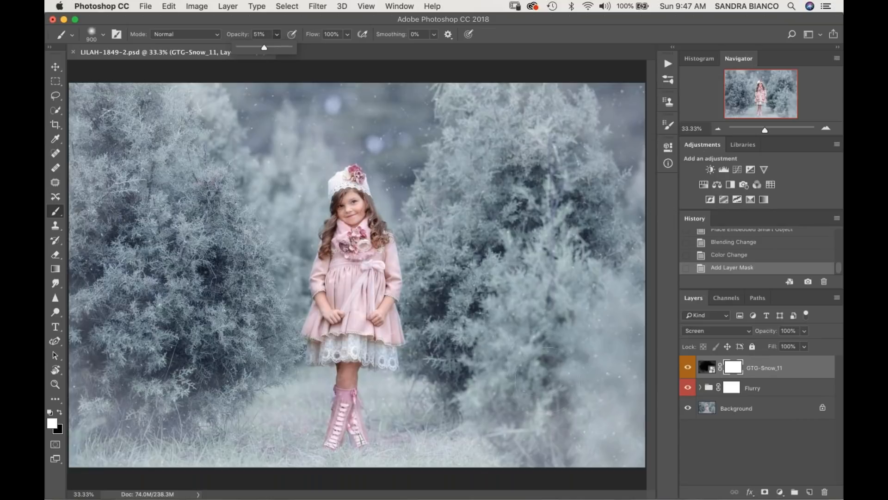
pyautogui.press('x')
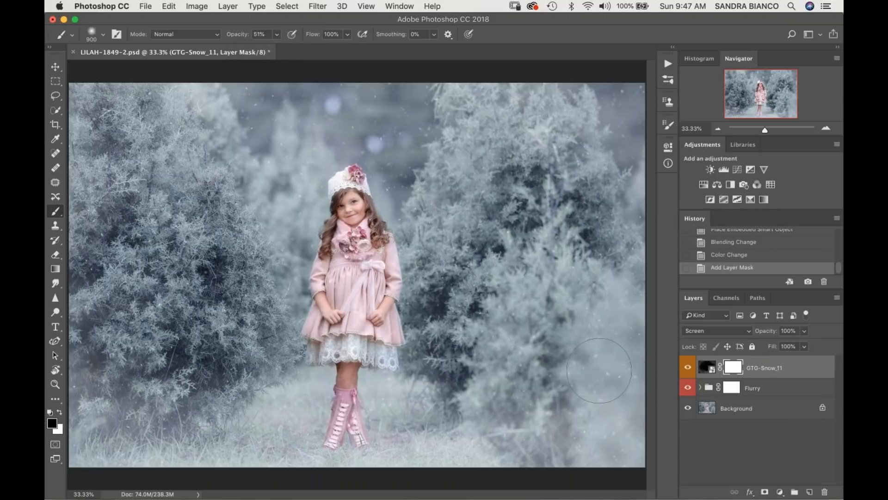
pyautogui.press('[')
pyautogui.press('[')
pyautogui.press('[')
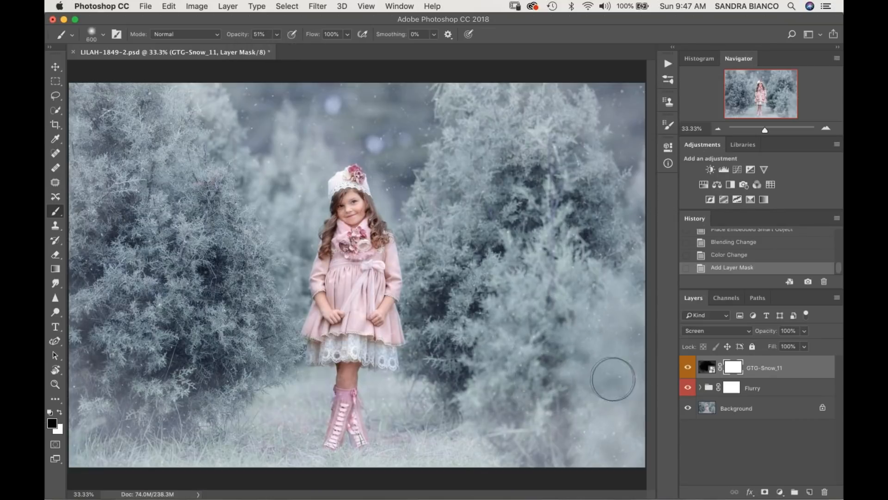
pyautogui.click(591, 298)
pyautogui.click(490, 332)
pyautogui.click(353, 304)
pyautogui.click(353, 273)
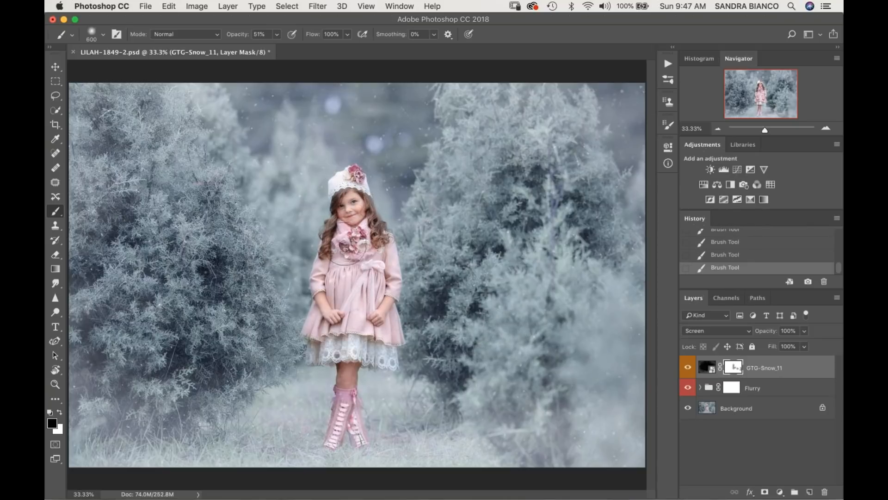
pyautogui.moveTo(414, 210)
pyautogui.mouseDown()
pyautogui.moveTo(398, 183)
pyautogui.moveTo(417, 191)
pyautogui.mouseUp()
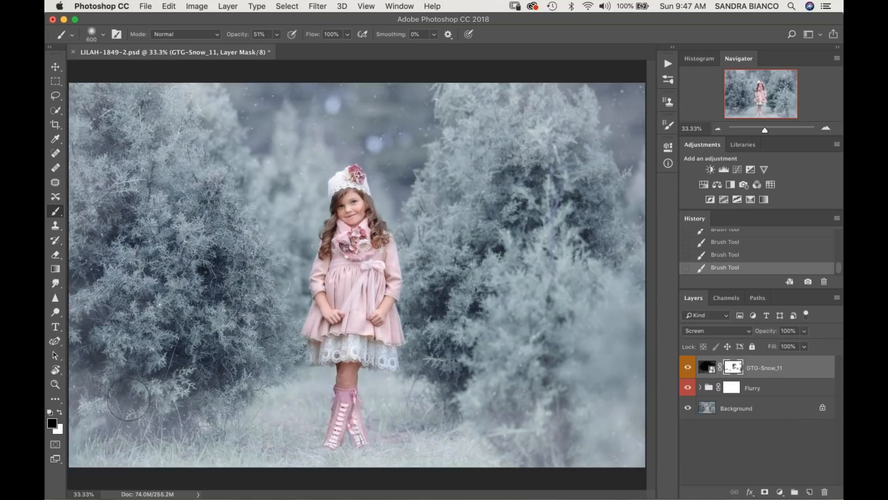
# Step: Paint black on the GTG-Snow_11 mask over the left tree and the upper background to reduce the snow there
pyautogui.moveTo(121, 391); pyautogui.dragTo(85, 384)
pyautogui.moveTo(88, 273); pyautogui.dragTo(101, 227)
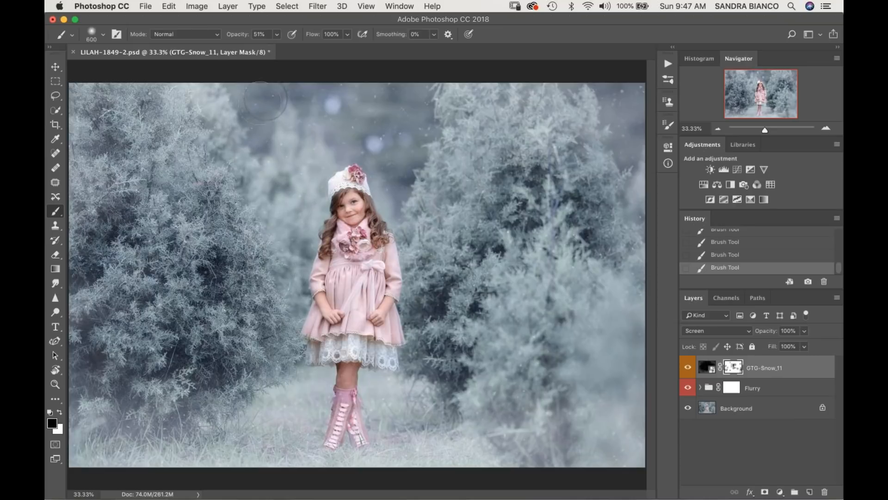
pyautogui.click(343, 94)
# Step: Play the Snow Overlay Applicator action again and place GTG-Snow_08.jpg
pyautogui.press('super+minus')
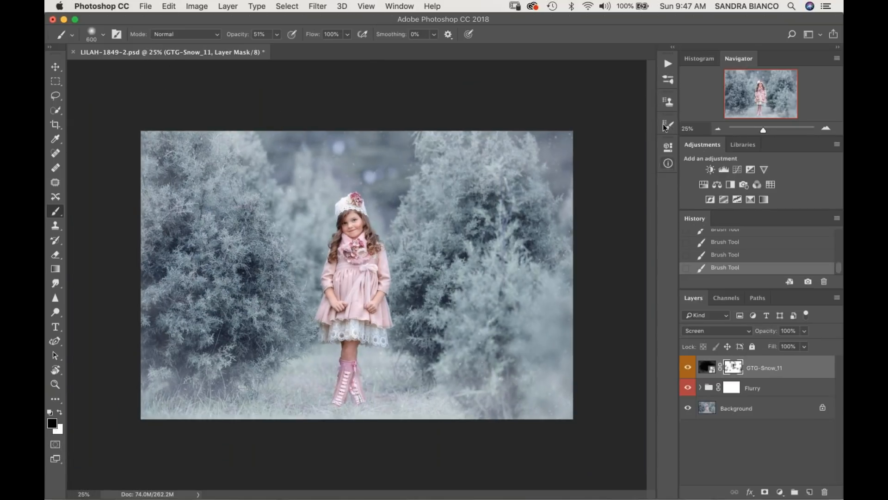
pyautogui.click(668, 63)
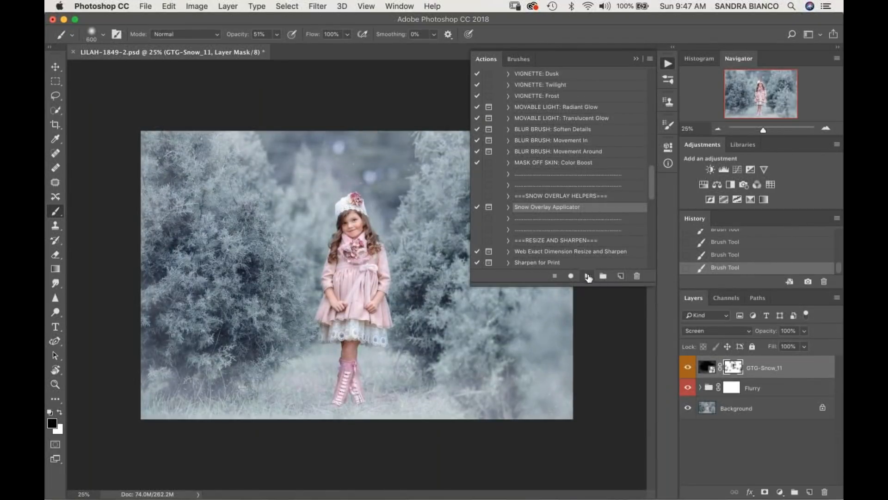
pyautogui.click(588, 277)
pyautogui.click(518, 189)
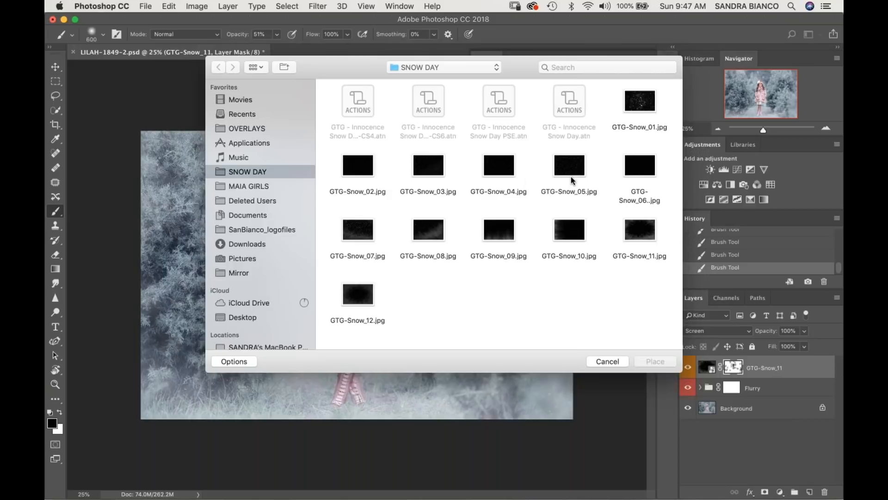
pyautogui.click(429, 232)
pyautogui.doubleClick(428, 233)
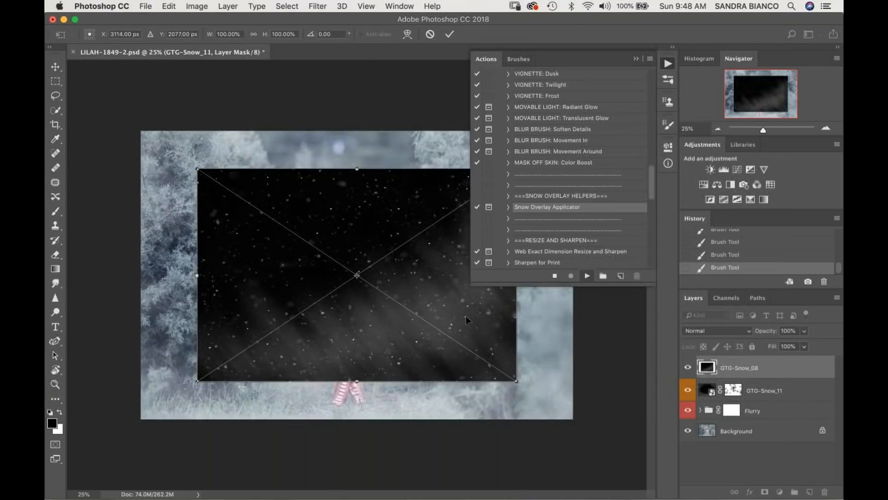
# Step: Flip the GTG-Snow_08 overlay horizontally, stretch it to cover the whole photo and finish the overlay action
pyautogui.rightClick(370, 328)
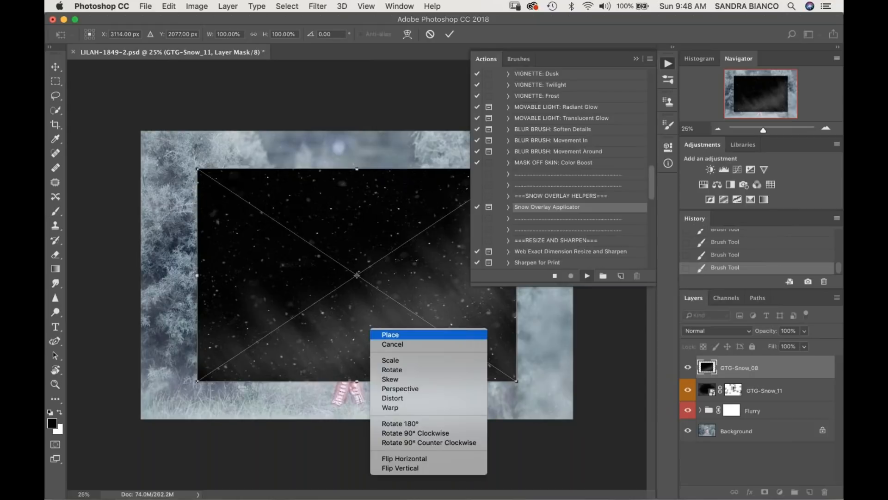
pyautogui.click(410, 458)
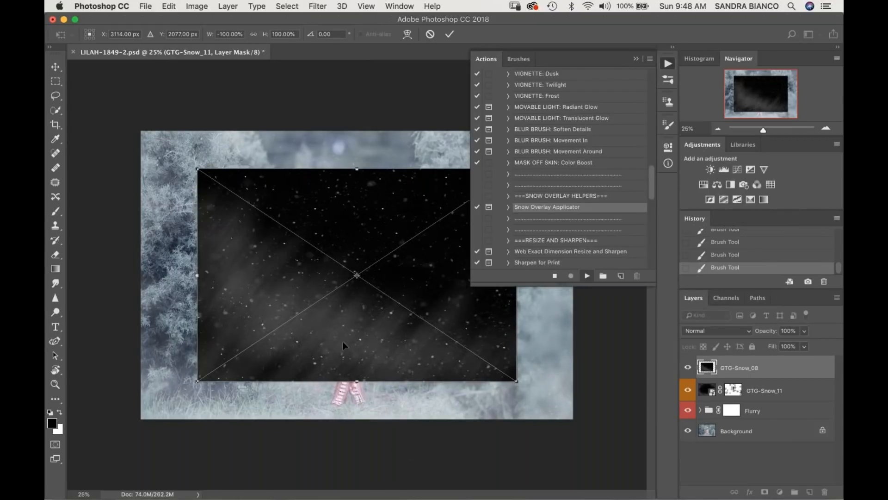
pyautogui.moveTo(328, 343); pyautogui.dragTo(271, 378)
pyautogui.click(636, 59)
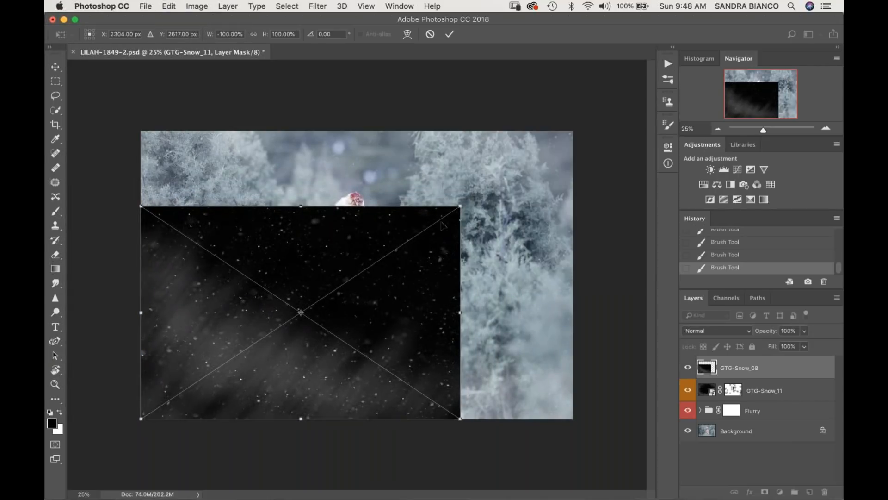
pyautogui.moveTo(459, 204); pyautogui.dragTo(577, 128)
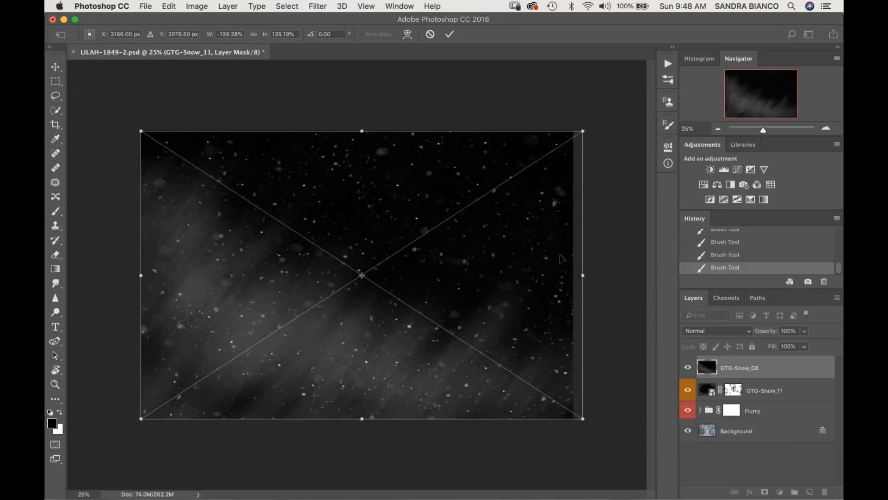
pyautogui.click(449, 34)
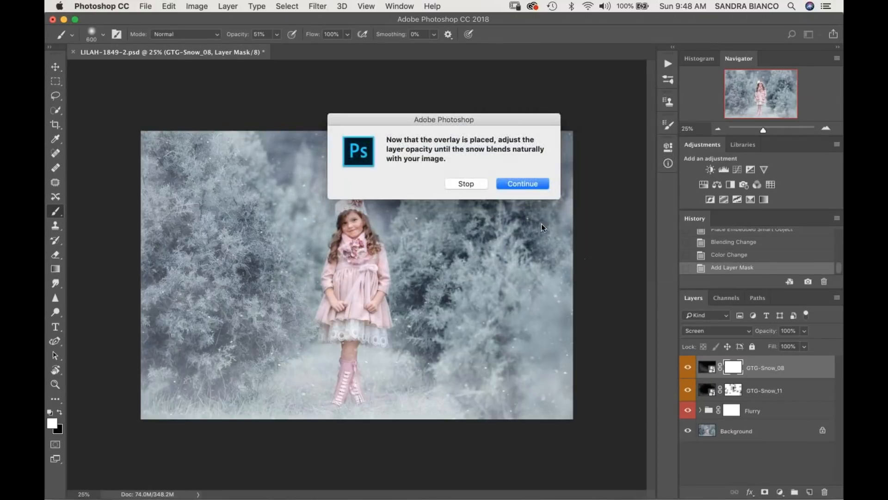
pyautogui.click(523, 183)
# Step: Compare the photo with and without the GTG-Snow_08 overlay and set the layer's opacity to 67%
pyautogui.click(692, 367)
pyautogui.click(691, 367)
pyautogui.click(804, 330)
pyautogui.moveTo(788, 345); pyautogui.dragTo(789, 345)
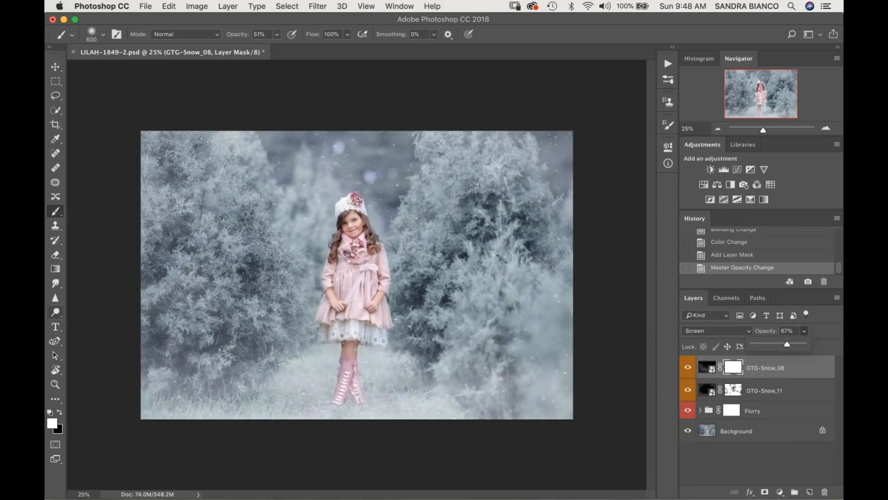
# Step: Paint black on the GTG-Snow_08 mask over the girl, the upper background and the trees to reduce the snow there
pyautogui.press('x')
pyautogui.moveTo(356, 251); pyautogui.dragTo(351, 204)
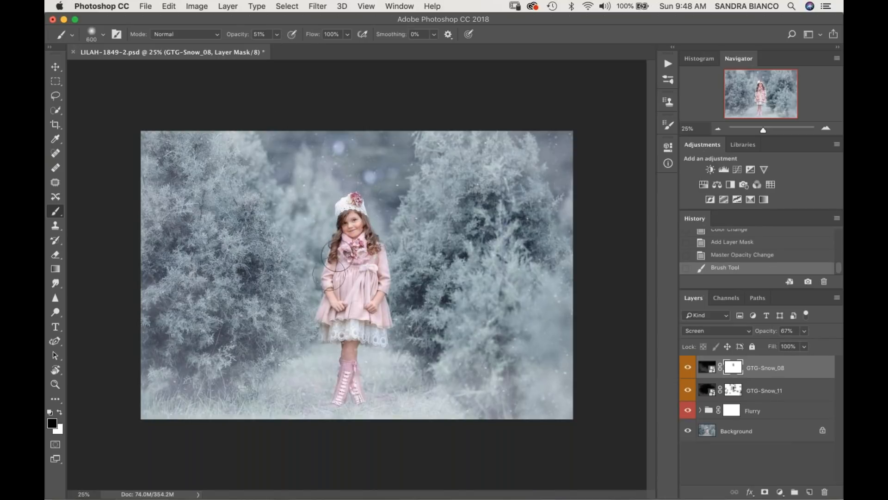
pyautogui.moveTo(346, 362)
pyautogui.mouseDown()
pyautogui.moveTo(374, 281)
pyautogui.moveTo(353, 204)
pyautogui.moveTo(344, 222)
pyautogui.moveTo(352, 239)
pyautogui.mouseUp()
pyautogui.click(304, 240)
pyautogui.moveTo(319, 162)
pyautogui.mouseDown()
pyautogui.moveTo(298, 155)
pyautogui.moveTo(314, 148)
pyautogui.mouseUp()
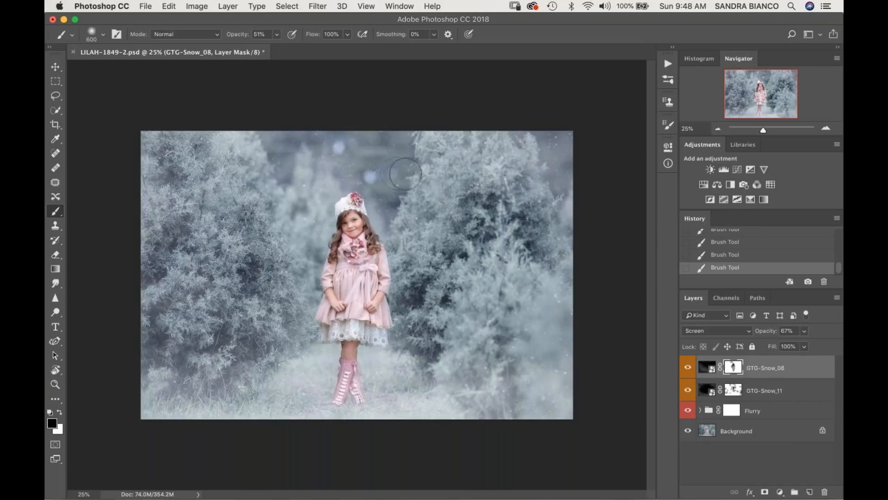
pyautogui.moveTo(524, 286)
pyautogui.mouseDown()
pyautogui.moveTo(562, 311)
pyautogui.moveTo(554, 329)
pyautogui.moveTo(561, 377)
pyautogui.mouseUp()
pyautogui.click(481, 353)
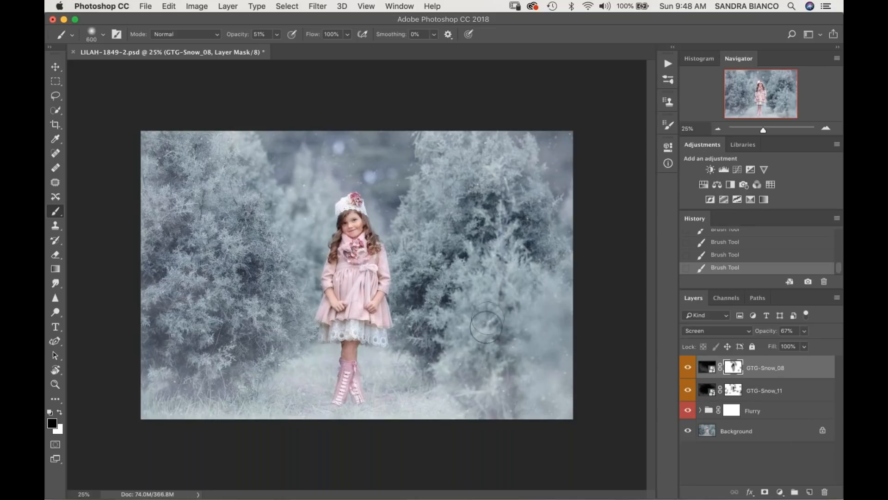
pyautogui.click(239, 307)
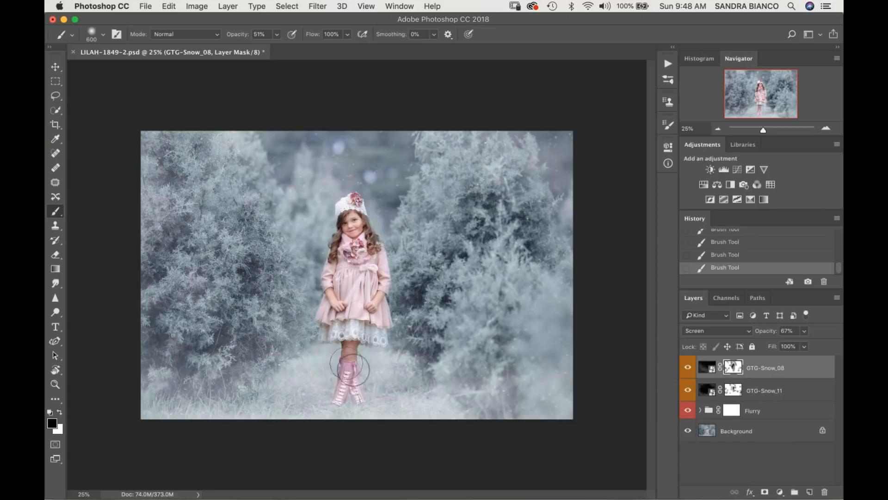
pyautogui.moveTo(344, 386); pyautogui.dragTo(359, 365)
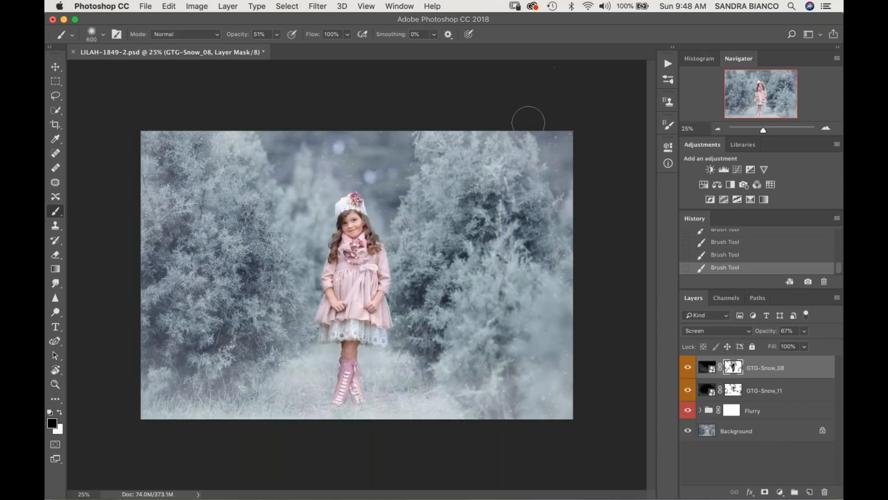
# Step: Play the MASK OFF SKIN: Color Boost action and set the Color Boost group's opacity to 40%
pyautogui.click(668, 63)
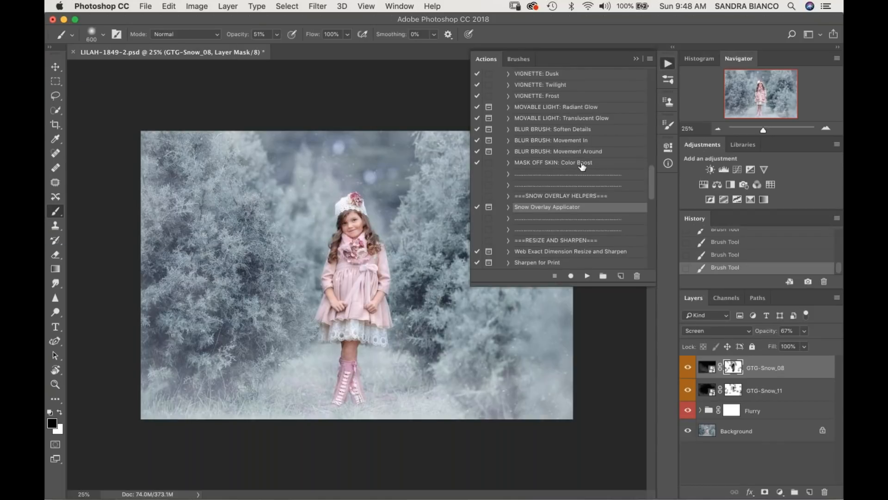
pyautogui.click(582, 163)
pyautogui.click(587, 276)
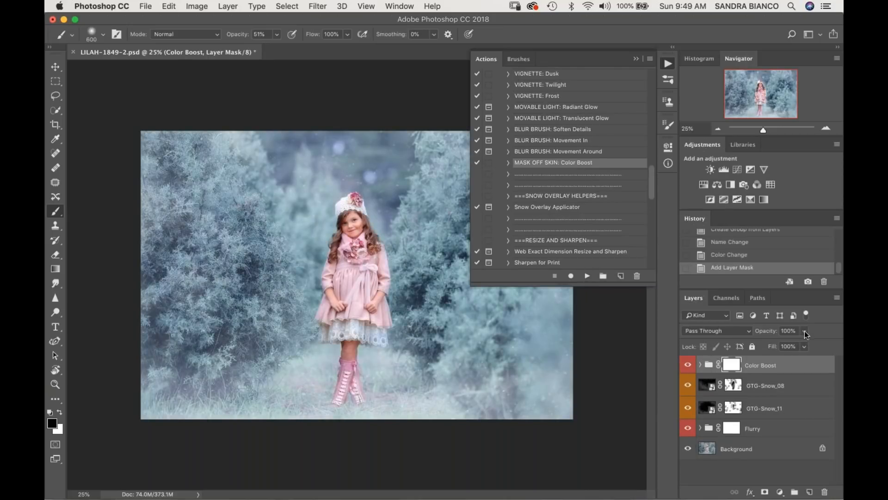
pyautogui.click(775, 344)
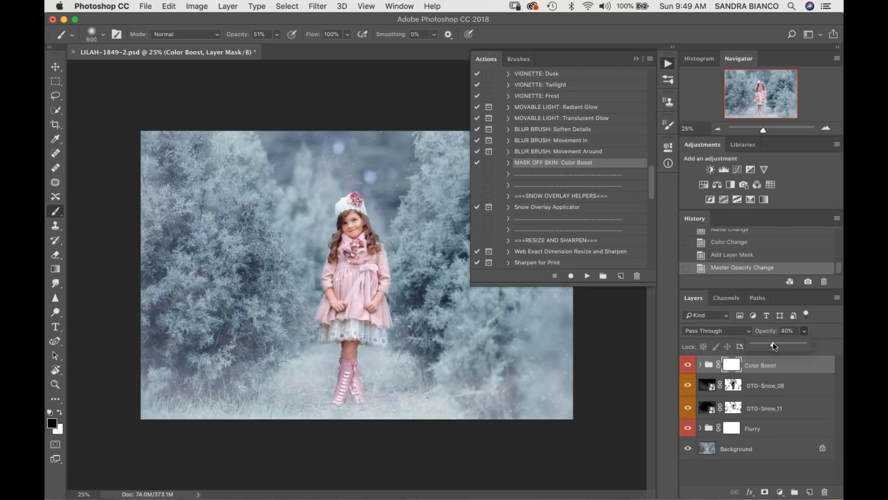
# Step: Paint black at 100% brush opacity on the Color Boost group's mask over the girl with a 300 px brush
pyautogui.click(731, 366)
pyautogui.click(276, 34)
pyautogui.click(303, 48)
pyautogui.press('[')
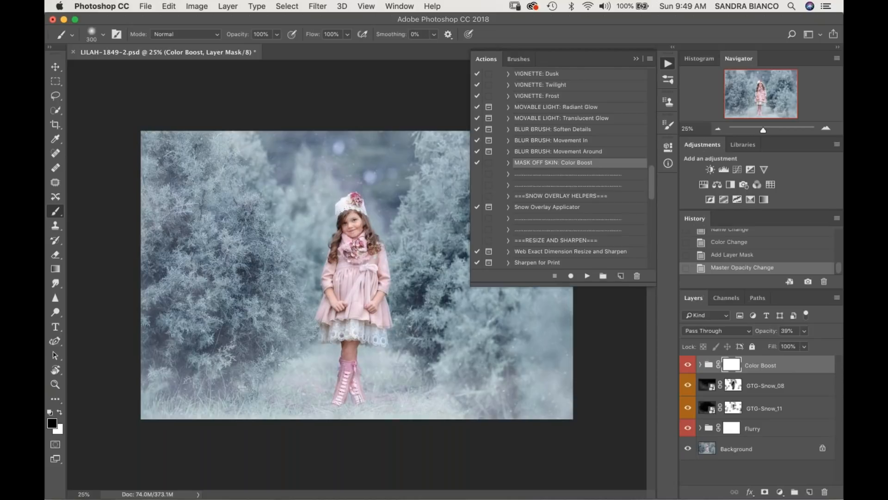
pyautogui.moveTo(354, 241); pyautogui.dragTo(358, 262)
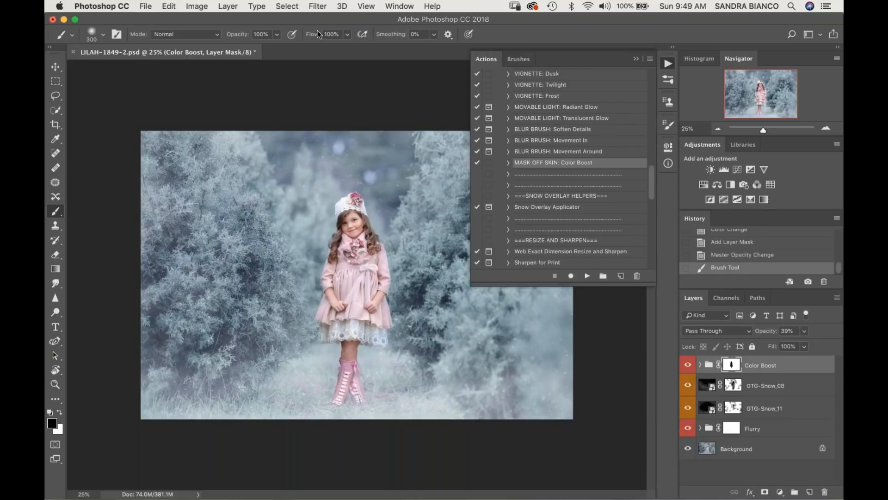
# Step: Compare the photo with and without the Color Boost group
pyautogui.click(689, 364)
pyautogui.click(690, 364)
pyautogui.click(690, 364)
pyautogui.click(689, 364)
pyautogui.click(693, 368)
pyautogui.click(696, 369)
# Step: Play the FROST/HAZE: Glacier action and set the Lower Glacier layer's opacity to 55%
pyautogui.scroll(2, 654, 174)
pyautogui.scroll(4, 654, 172)
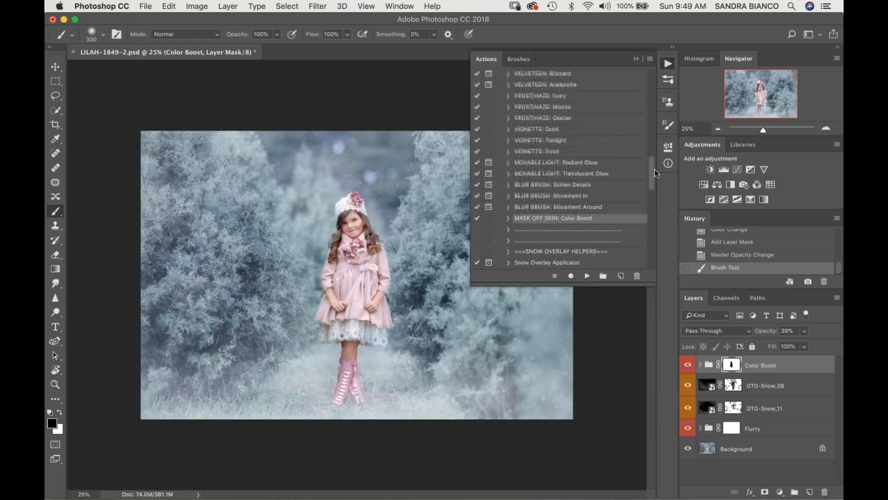
pyautogui.click(564, 133)
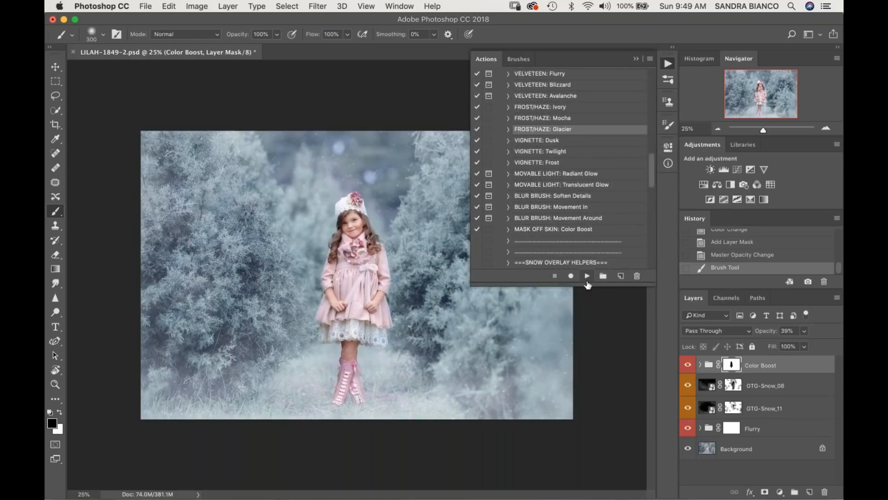
pyautogui.click(587, 276)
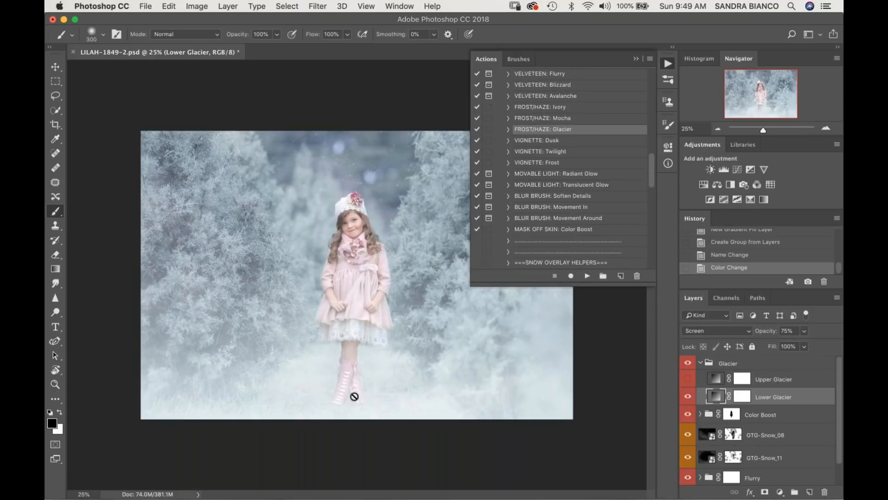
pyautogui.click(636, 59)
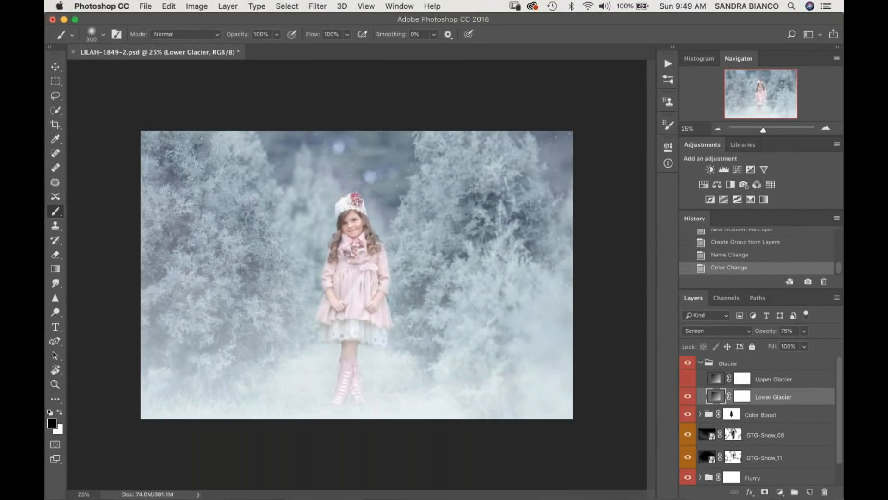
pyautogui.click(804, 331)
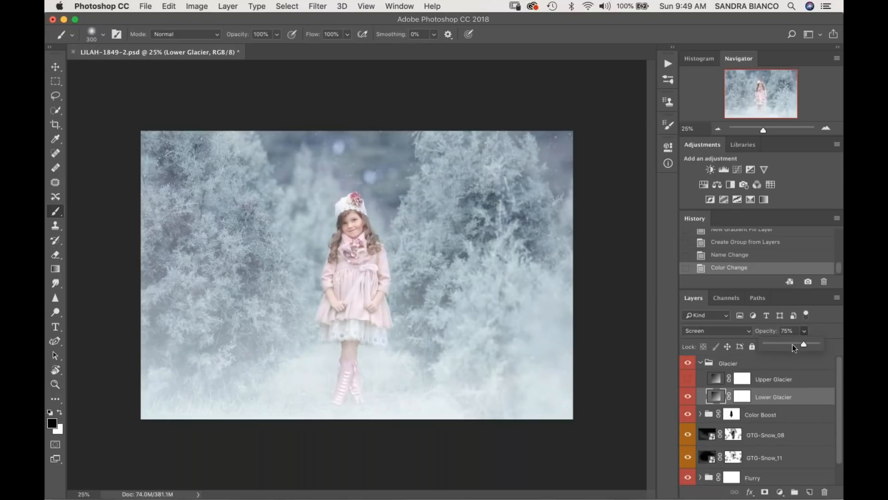
pyautogui.click(794, 344)
# Step: Paint black on the Lower Glacier mask over the trees and the girl with a 1500 px brush, keeping haze along the ground
pyautogui.click(742, 397)
pyautogui.press(']')
pyautogui.press(']')
pyautogui.press(']')
pyautogui.press(']')
pyautogui.press(']')
pyautogui.press(']')
pyautogui.press(']')
pyautogui.press(']')
pyautogui.press(']')
pyautogui.press(']')
pyautogui.press(']')
pyautogui.moveTo(310, 250)
pyautogui.mouseDown()
pyautogui.moveTo(220, 269)
pyautogui.moveTo(206, 303)
pyautogui.moveTo(343, 317)
pyautogui.moveTo(384, 301)
pyautogui.moveTo(503, 317)
pyautogui.moveTo(513, 171)
pyautogui.moveTo(342, 185)
pyautogui.moveTo(180, 168)
pyautogui.moveTo(172, 238)
pyautogui.mouseUp()
pyautogui.moveTo(221, 289)
pyautogui.mouseDown()
pyautogui.moveTo(194, 333)
pyautogui.moveTo(222, 356)
pyautogui.moveTo(278, 301)
pyautogui.moveTo(340, 295)
pyautogui.moveTo(349, 341)
pyautogui.moveTo(356, 231)
pyautogui.moveTo(384, 218)
pyautogui.mouseUp()
pyautogui.moveTo(522, 184)
pyautogui.mouseDown()
pyautogui.moveTo(496, 163)
pyautogui.moveTo(533, 167)
pyautogui.mouseUp()
pyautogui.moveTo(498, 296); pyautogui.dragTo(546, 313)
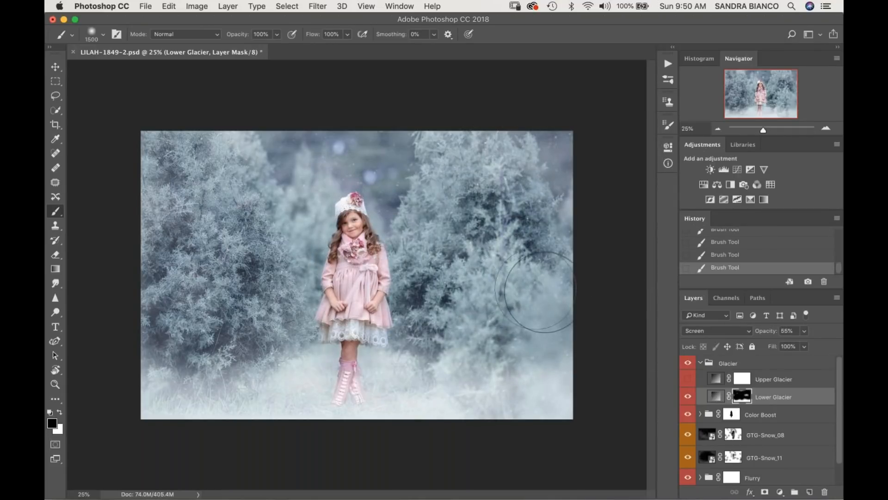
# Step: Flatten the image and duplicate the background onto a new layer
pyautogui.press('super+shift+f')
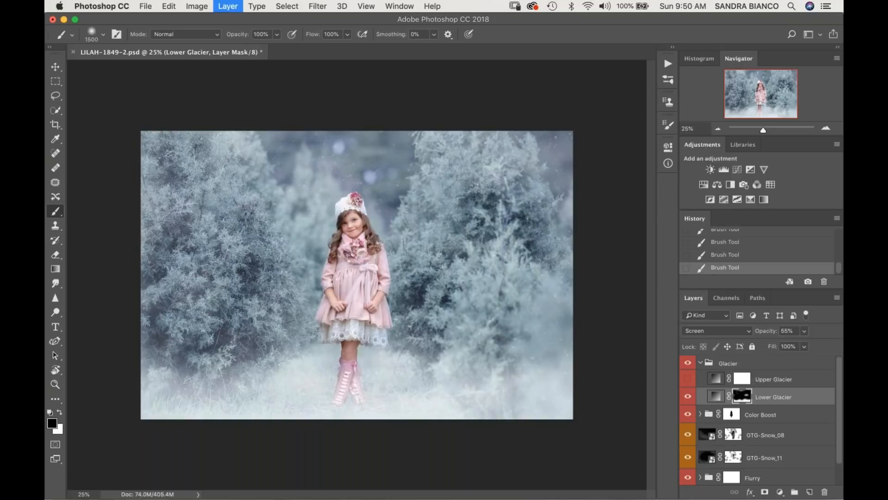
pyautogui.click(533, 184)
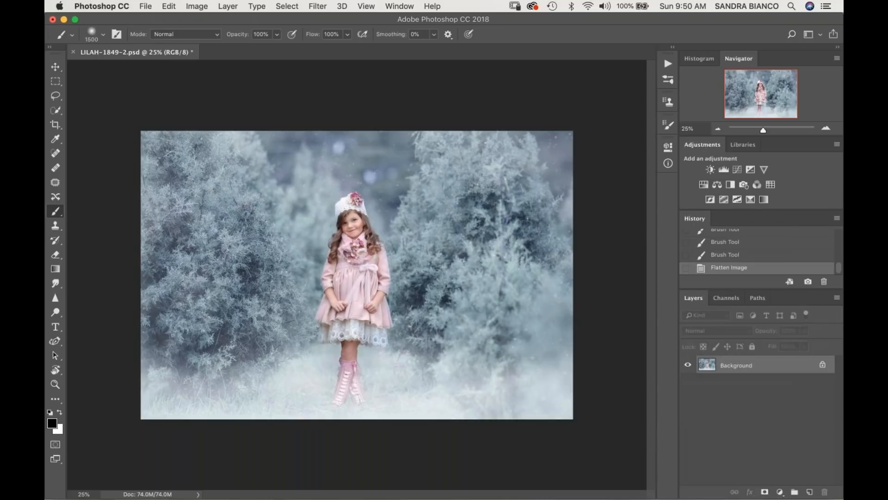
pyautogui.press('super+j')
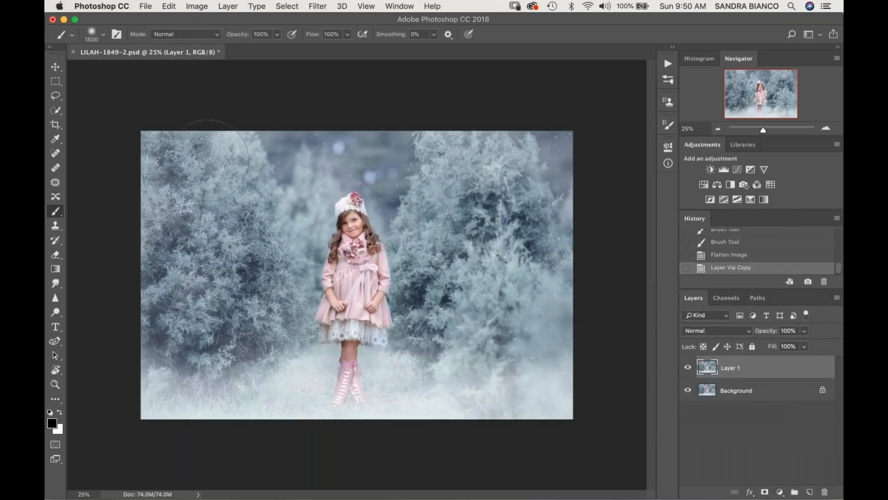
# Step: Dodge the highlights of the trees and the grass at 8% exposure on the duplicate layer and flatten the image
pyautogui.click(56, 311)
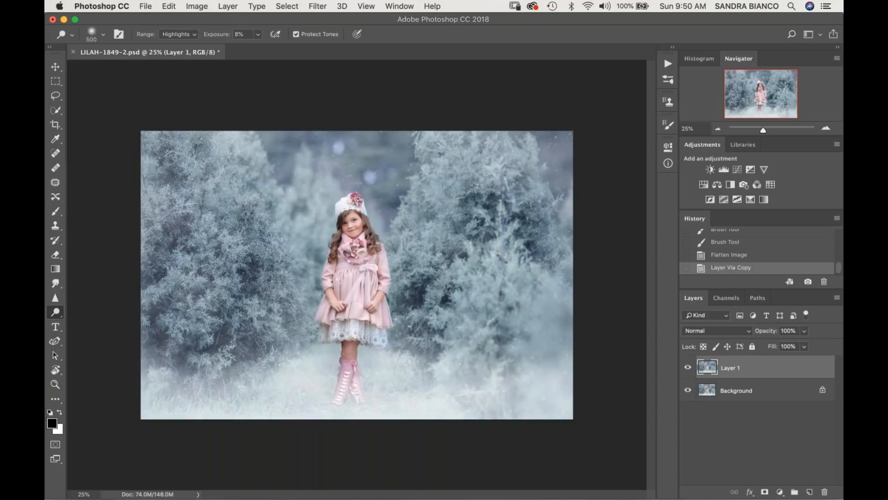
pyautogui.moveTo(233, 244); pyautogui.dragTo(224, 242)
pyautogui.click(189, 263)
pyautogui.click(167, 288)
pyautogui.click(196, 306)
pyautogui.click(206, 330)
pyautogui.click(278, 326)
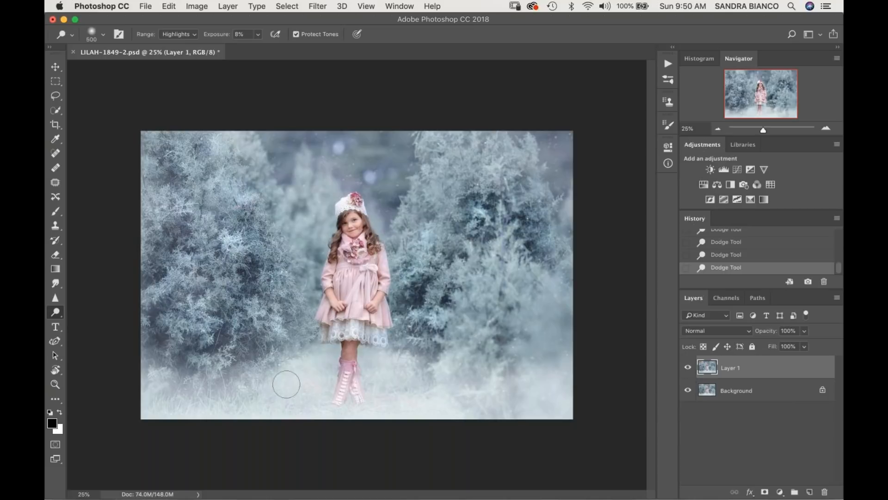
pyautogui.moveTo(264, 371); pyautogui.dragTo(281, 358)
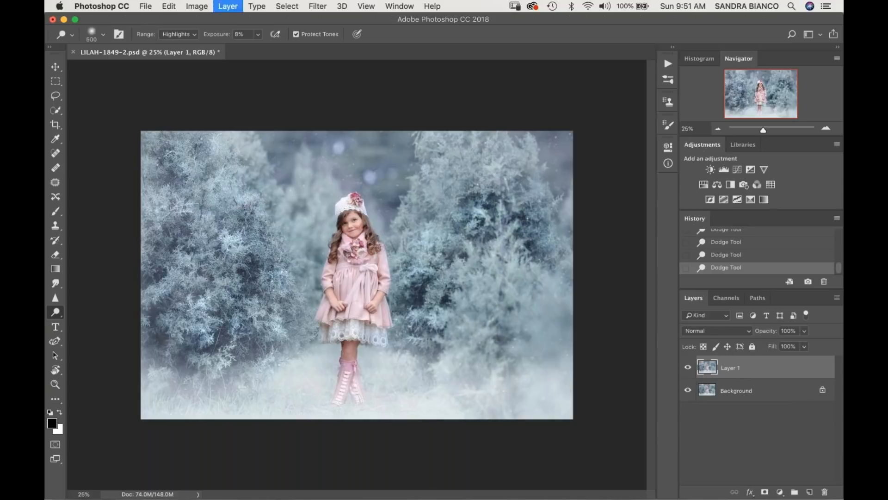
pyautogui.press('super+e')
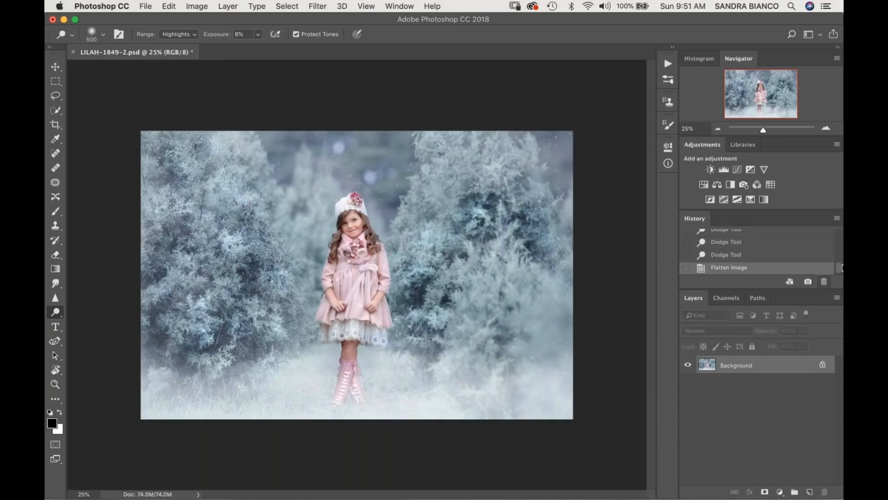
# Step: Compare the original photo with the finished edit in Snapshot 4, ending on Snapshot 4
pyautogui.moveTo(838, 265); pyautogui.dragTo(838, 221)
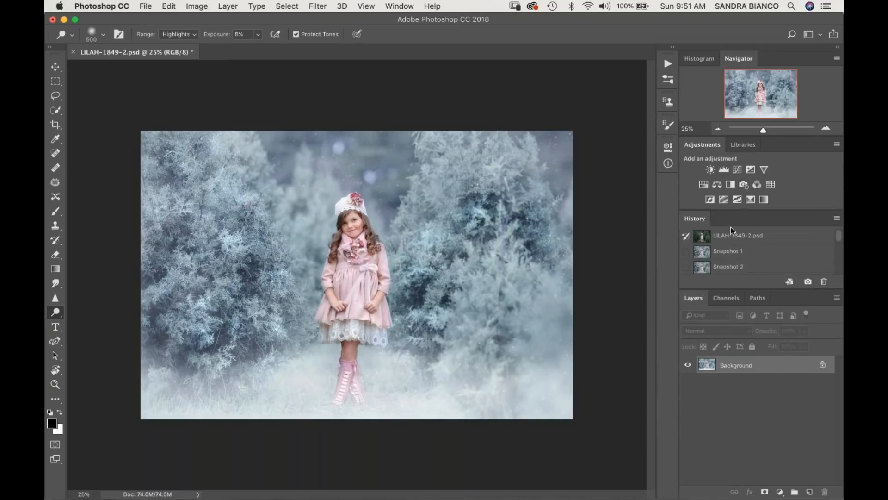
pyautogui.click(745, 237)
pyautogui.scroll(-3, 787, 253)
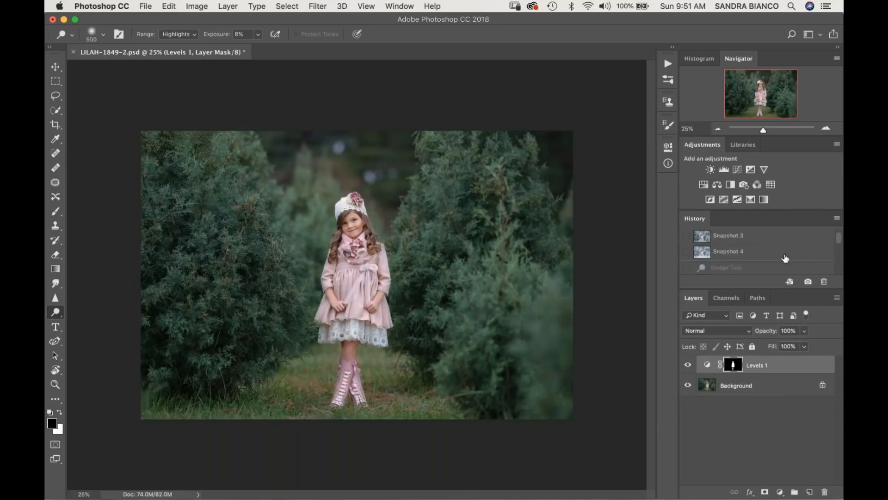
pyautogui.click(761, 255)
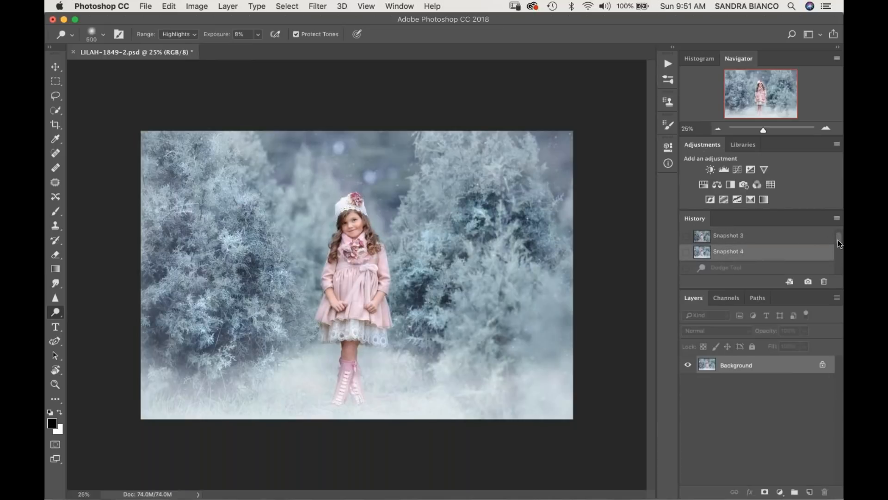
pyautogui.scroll(3, 838, 238)
pyautogui.click(767, 237)
pyautogui.scroll(-4, 834, 237)
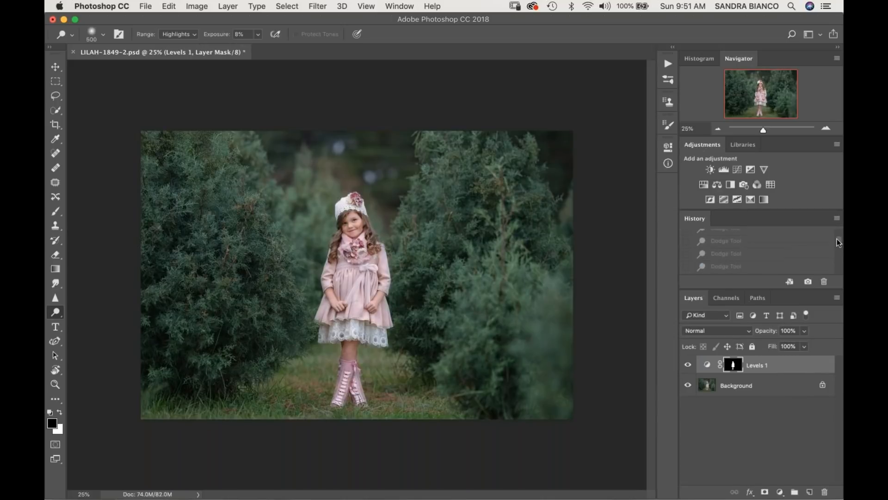
pyautogui.click(763, 242)
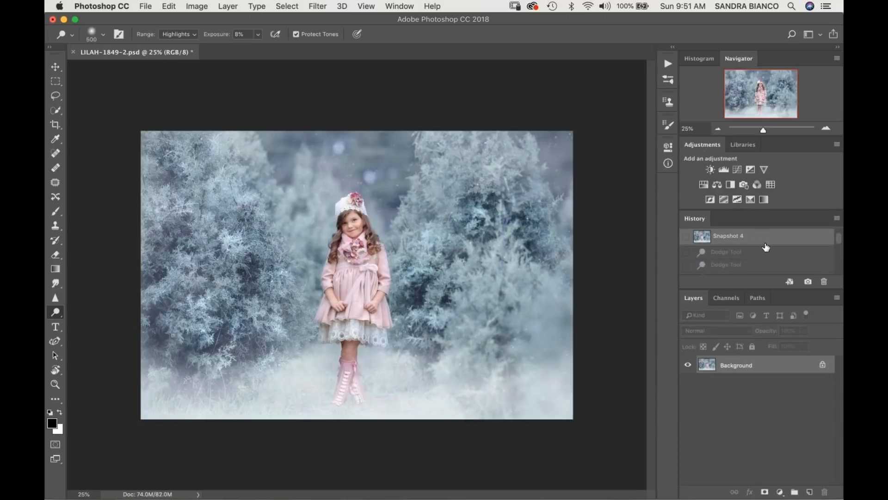